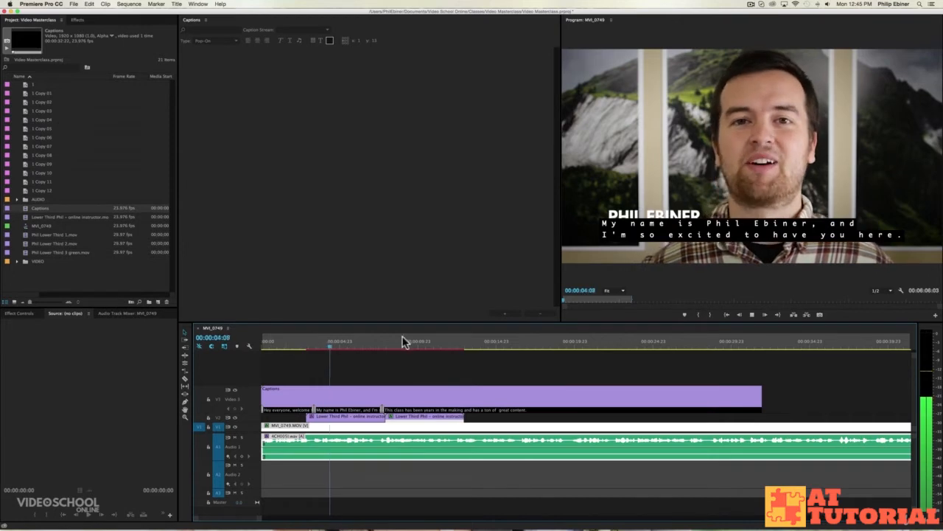
- Review the existing captions over the first ten seconds or so of the sequence
key(space)
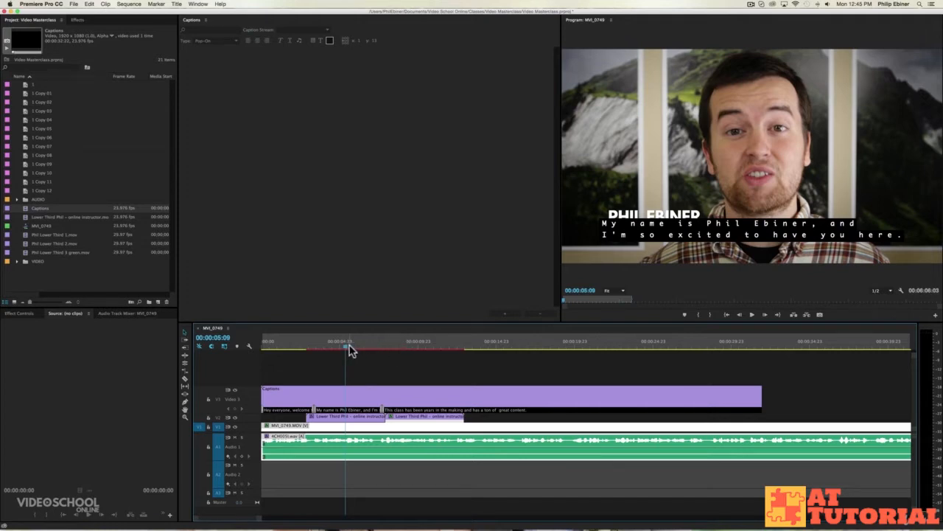
drag(347, 346, 424, 348)
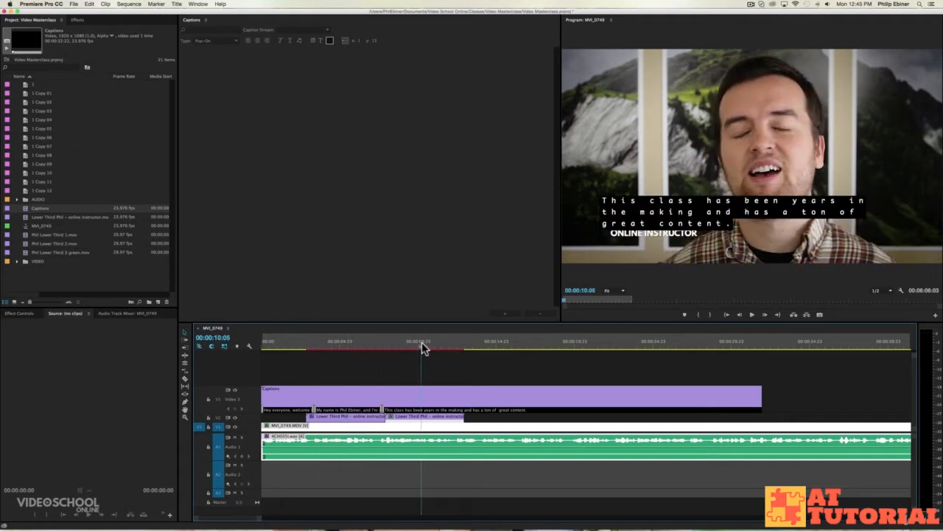
drag(336, 348, 303, 351)
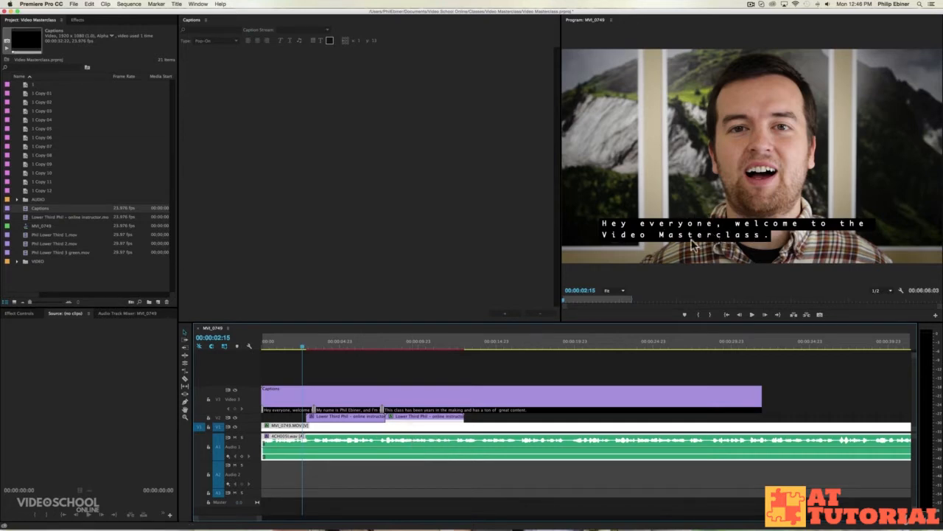
drag(319, 355, 274, 362)
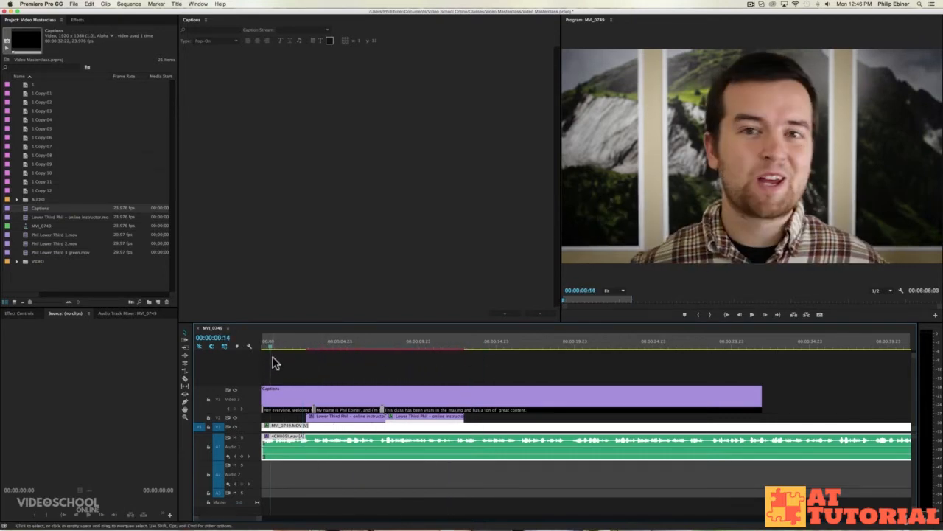
- Display the Captions panel in the workspace
click(193, 24)
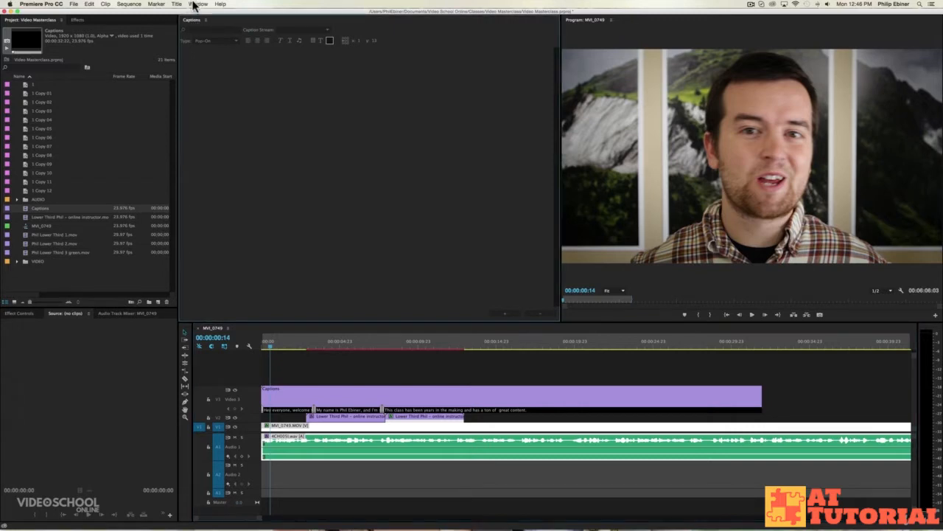
click(197, 4)
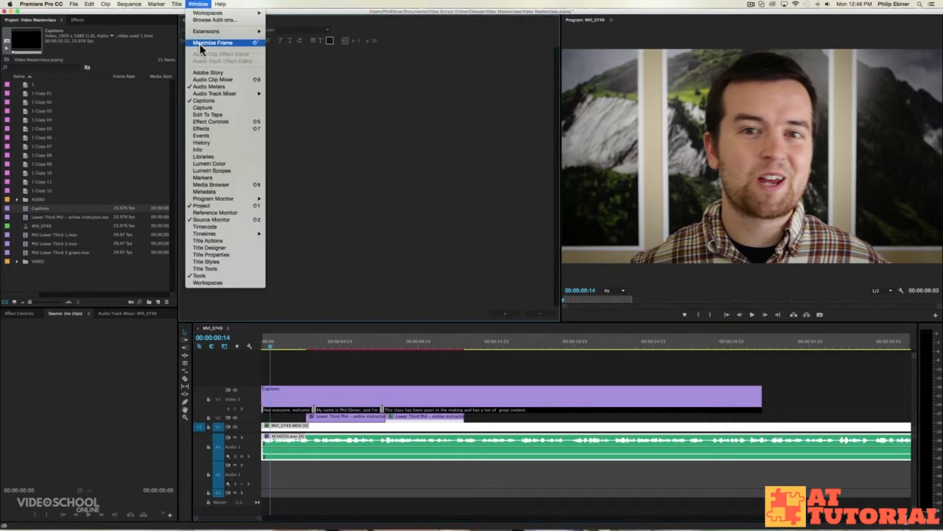
click(206, 100)
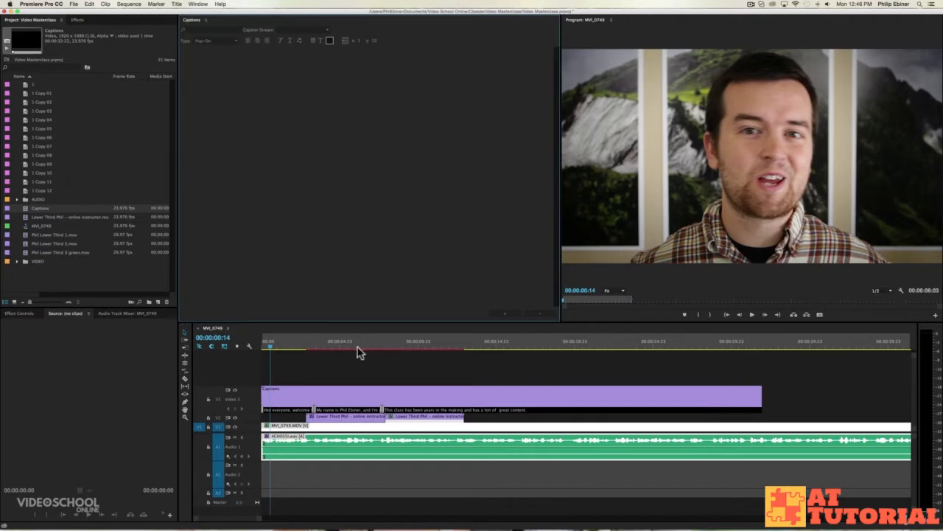
- Start a new Captions item with video settings of 1920 x 1080, 23.976fps and square pixels
click(158, 304)
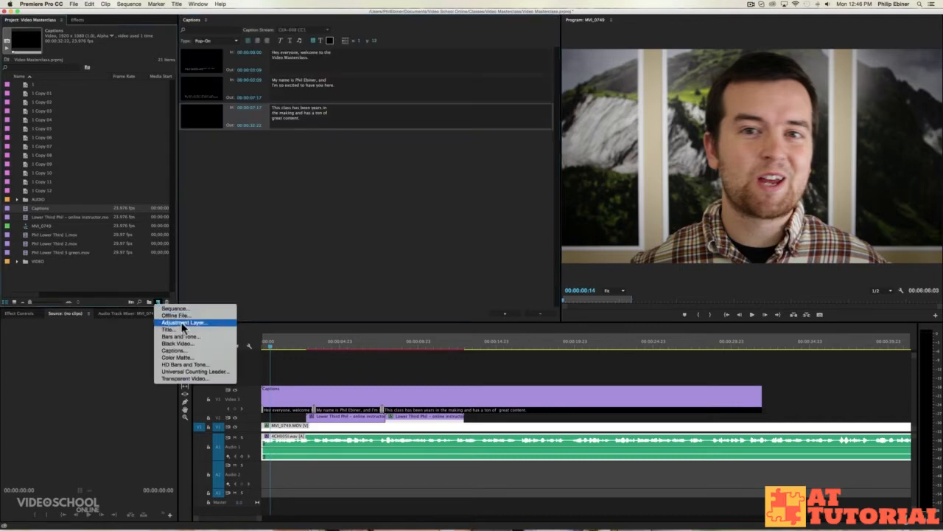
click(187, 351)
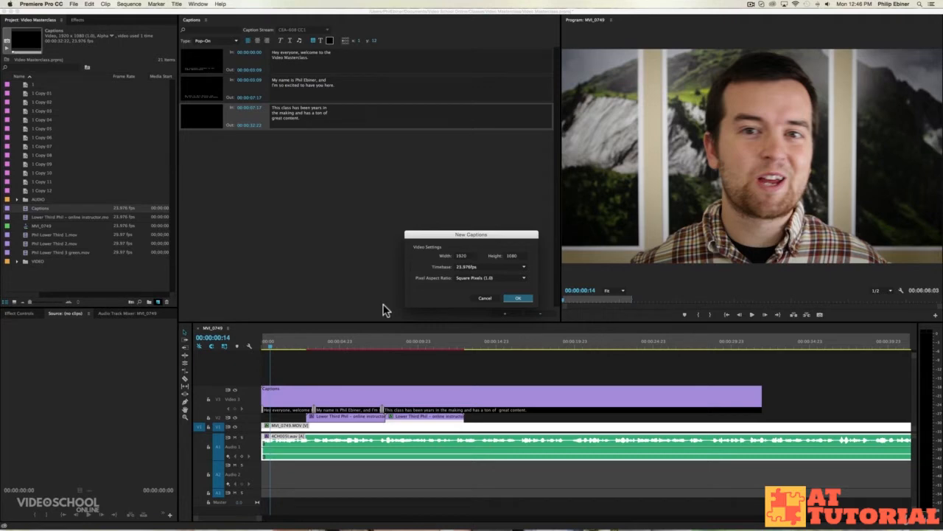
click(518, 298)
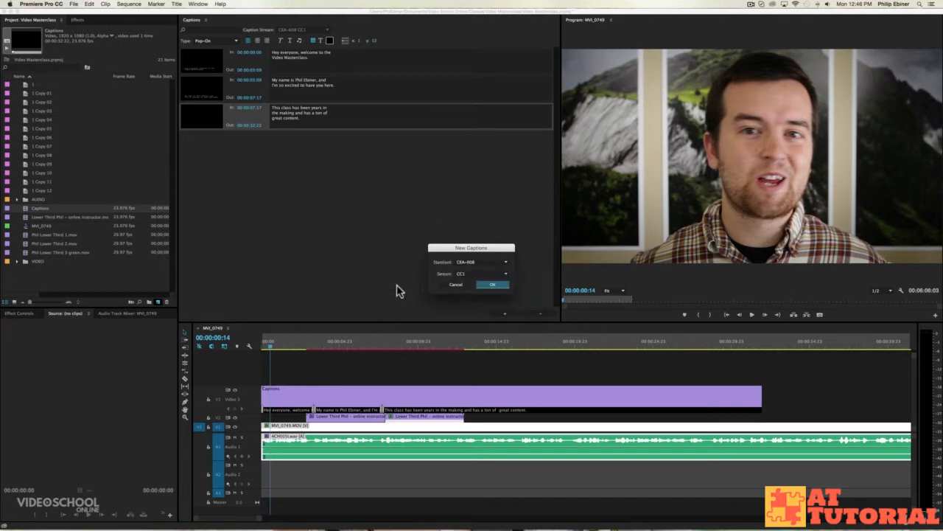
- Choose the CEA-608 standard with stream CC1 and create the new captions item
click(488, 266)
click(498, 263)
click(497, 264)
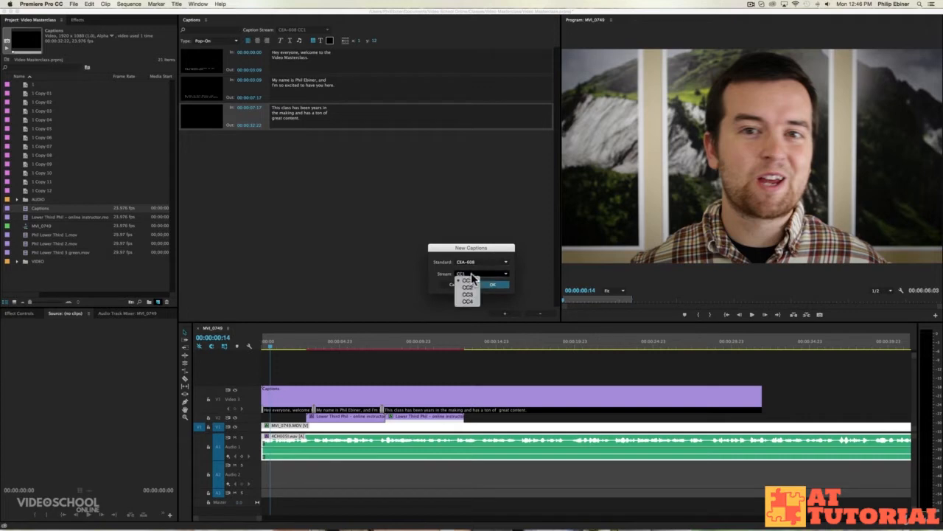
click(486, 263)
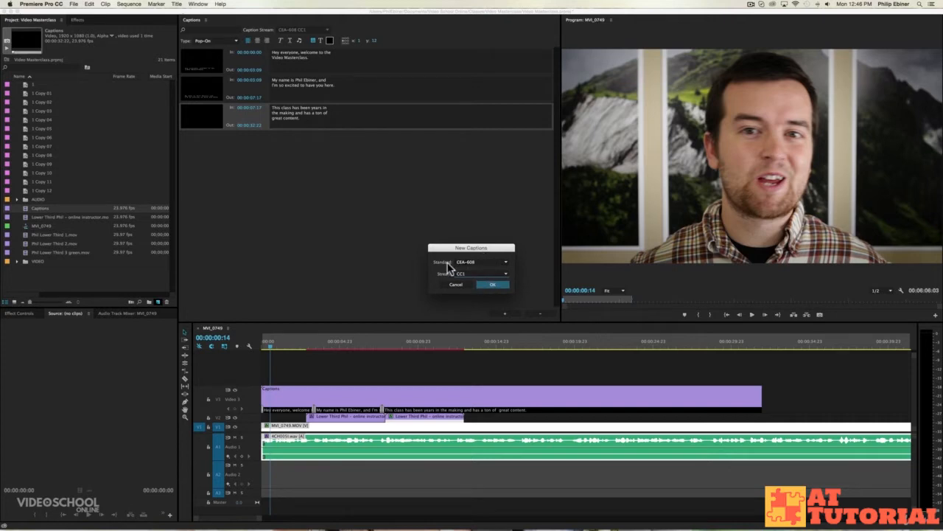
click(478, 262)
click(475, 282)
click(478, 263)
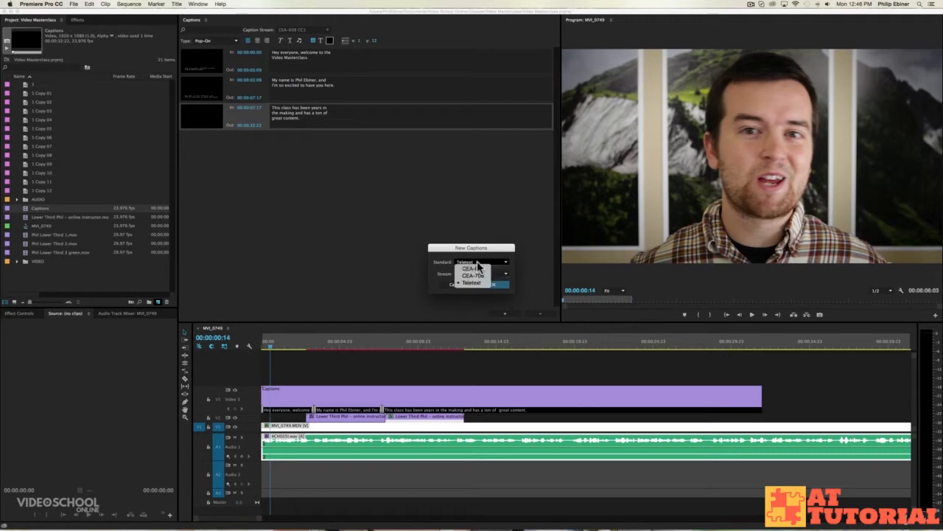
click(475, 268)
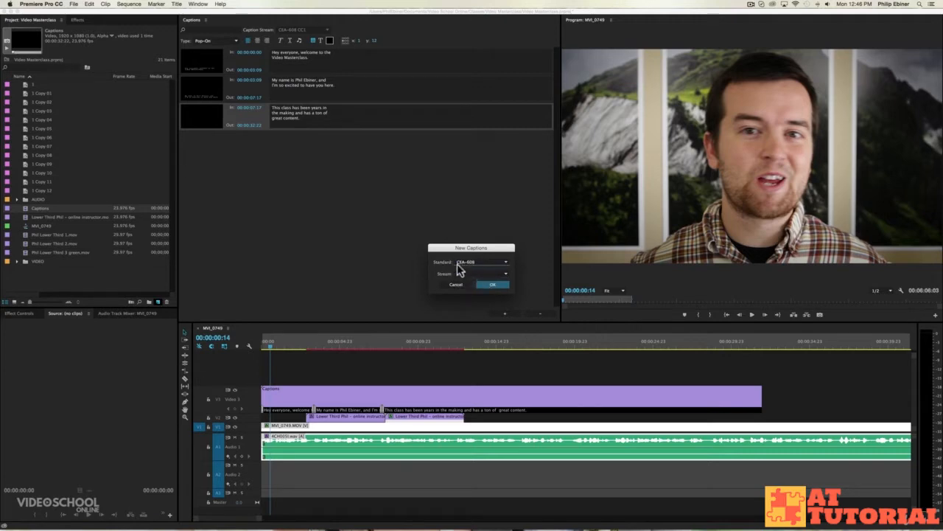
click(472, 273)
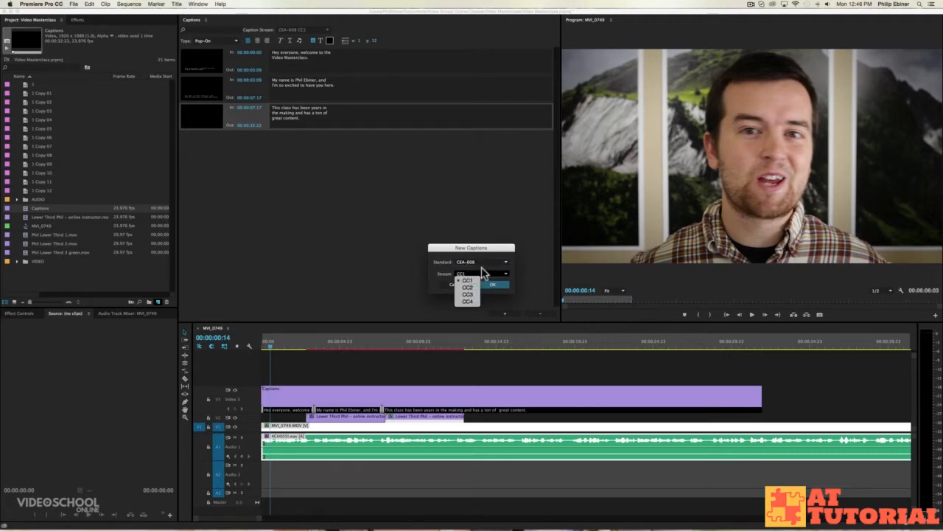
click(485, 274)
click(495, 285)
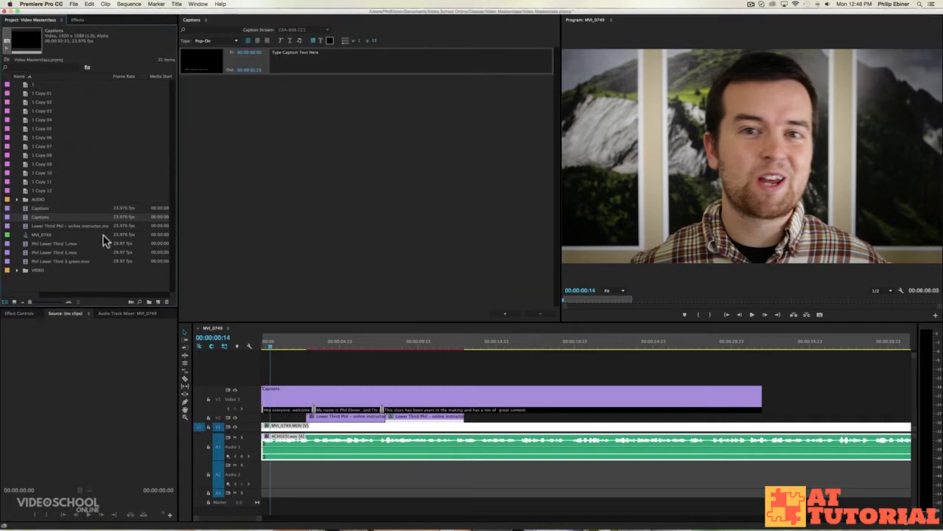
- Rename the newly created captions item in the project as Captions 2
click(34, 217)
key(Right)
text(2)
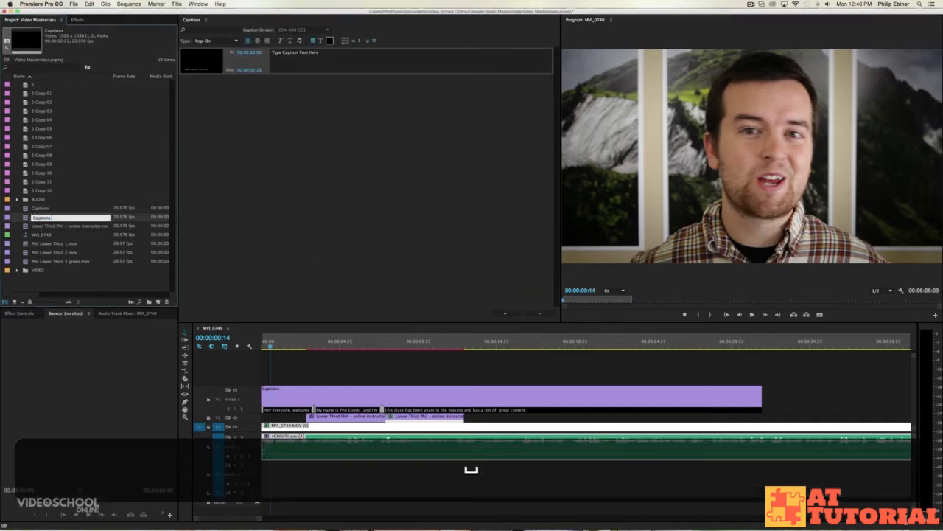
key(Return)
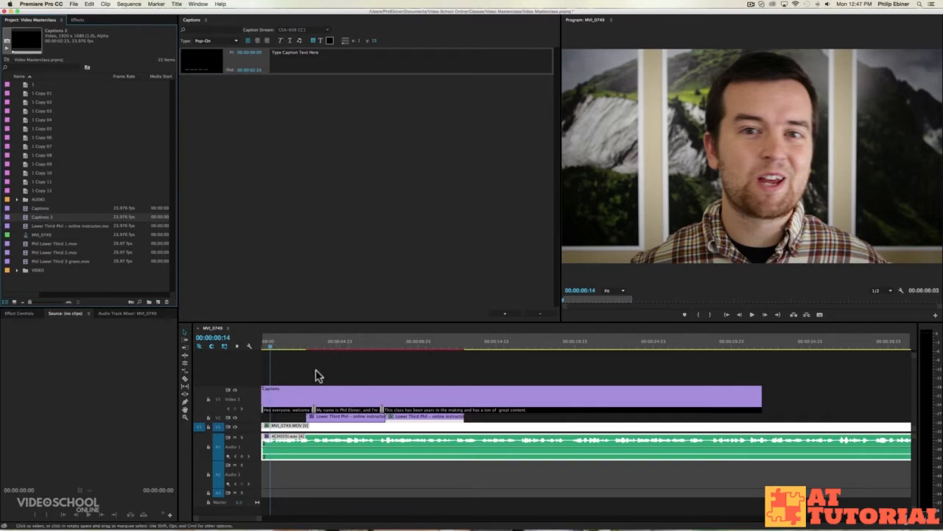
- Delete the existing Captions clip from Video 3 and place Captions 2 at the start of that track
click(287, 341)
mouse_move(288, 345)
mouse_down()
mouse_move(379, 349)
mouse_move(276, 354)
mouse_move(321, 347)
mouse_move(283, 350)
mouse_up()
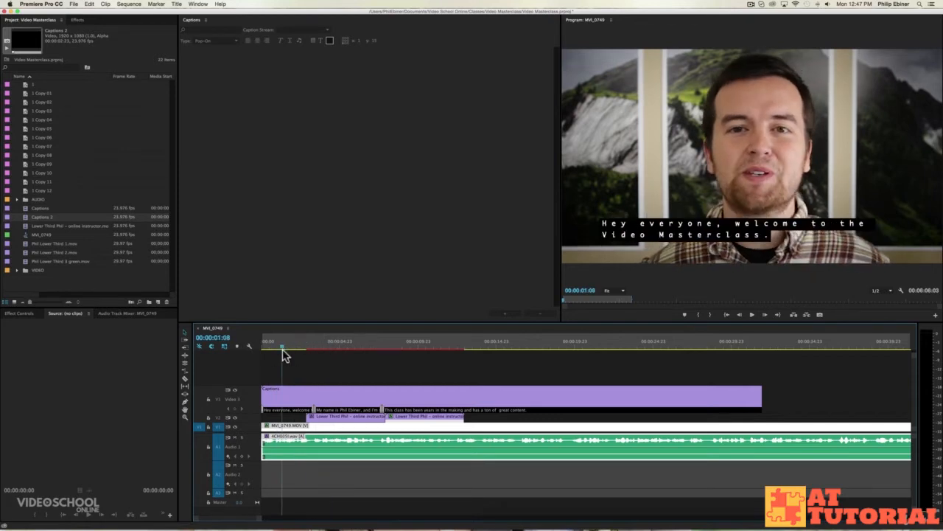
click(323, 391)
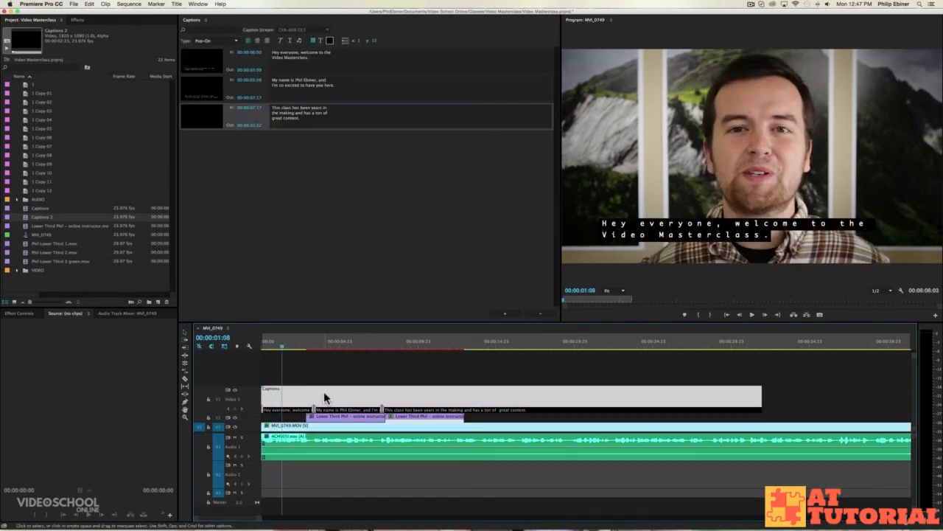
key(BackSpace)
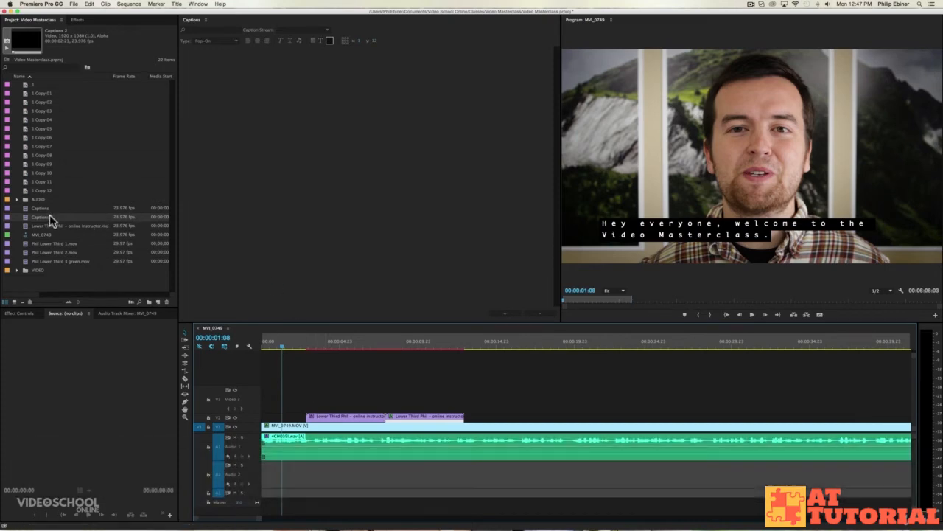
drag(44, 217, 314, 402)
click(300, 402)
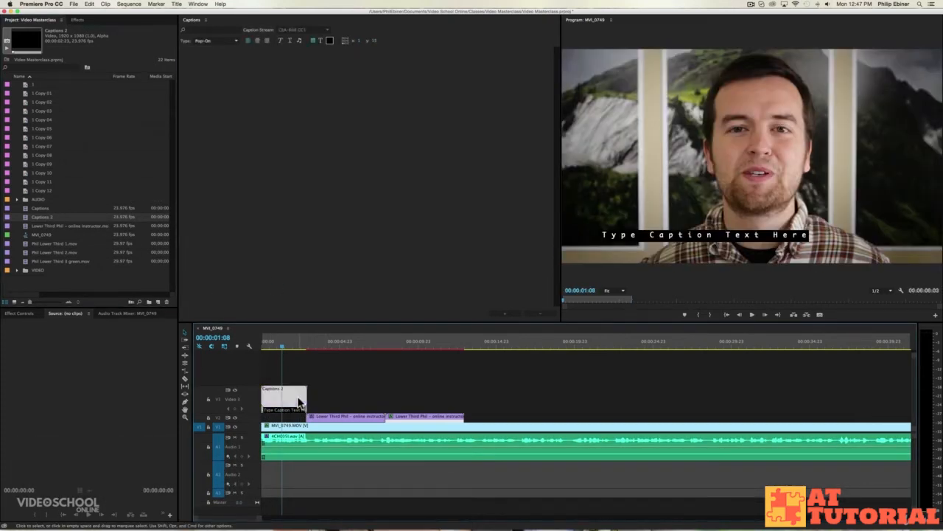
- Turn off the captions display in the Program monitor and play the opening of the sequence
click(900, 290)
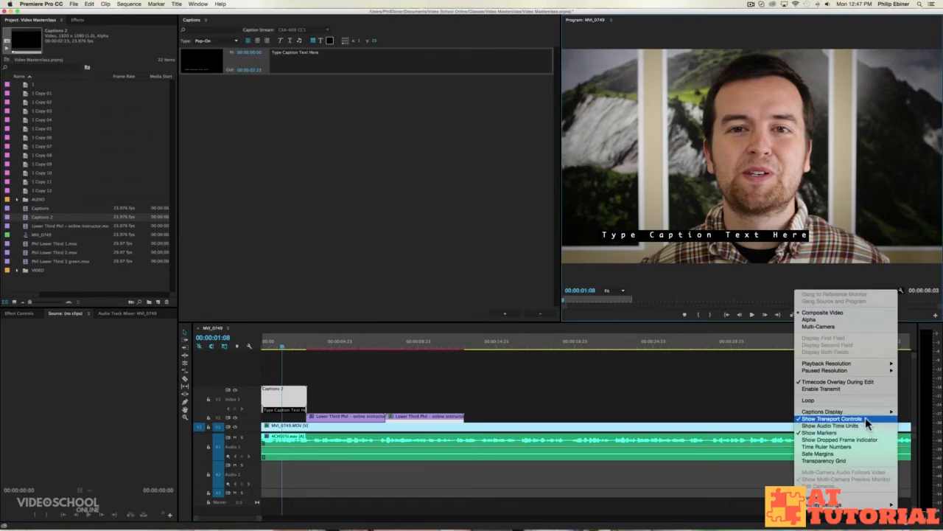
mouse_move(862, 411)
click(912, 412)
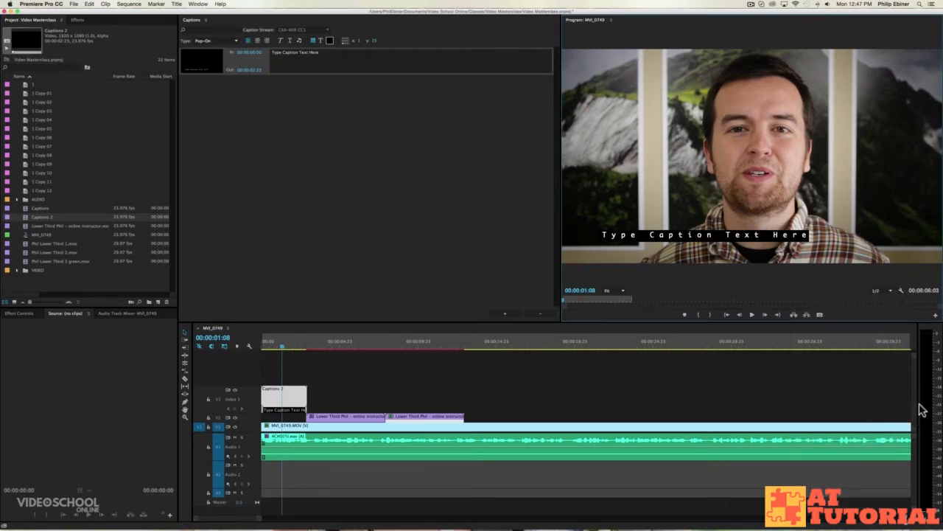
click(265, 342)
key(space)
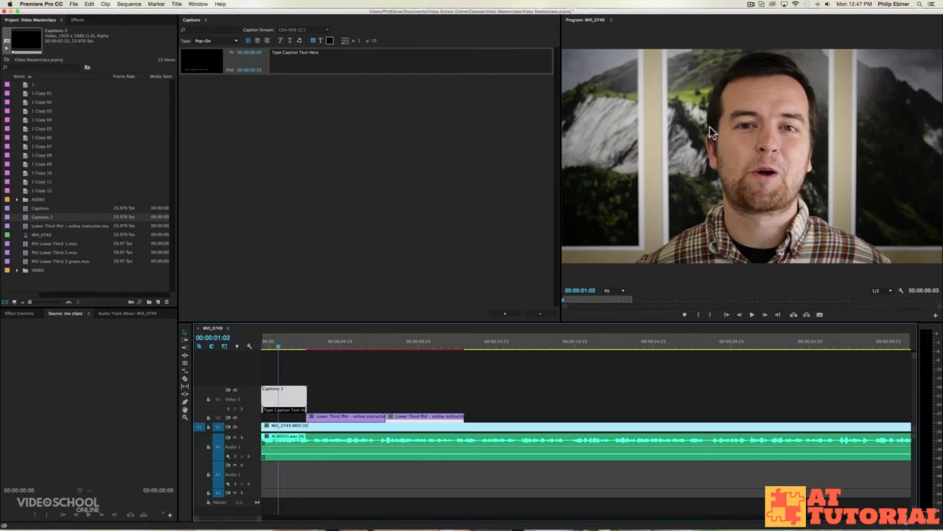
- Enable the captions display in the Program monitor
click(900, 290)
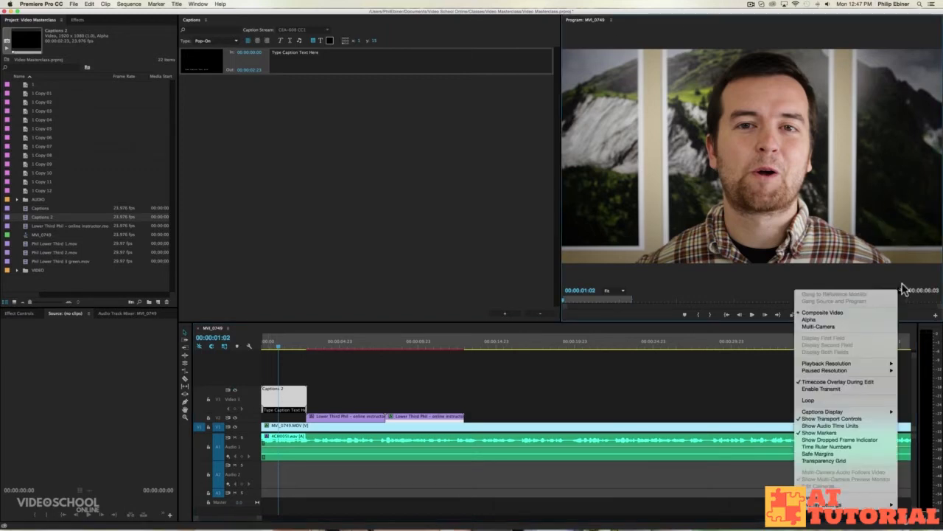
click(896, 252)
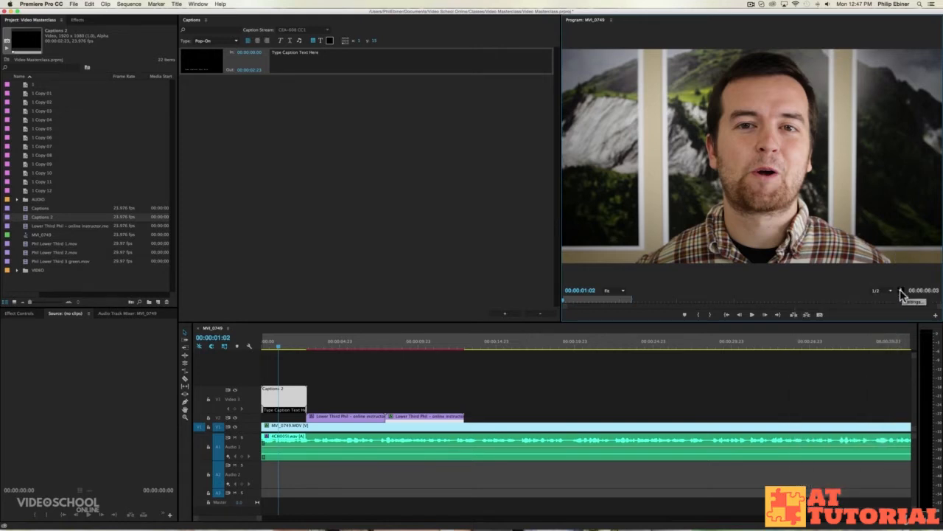
click(901, 290)
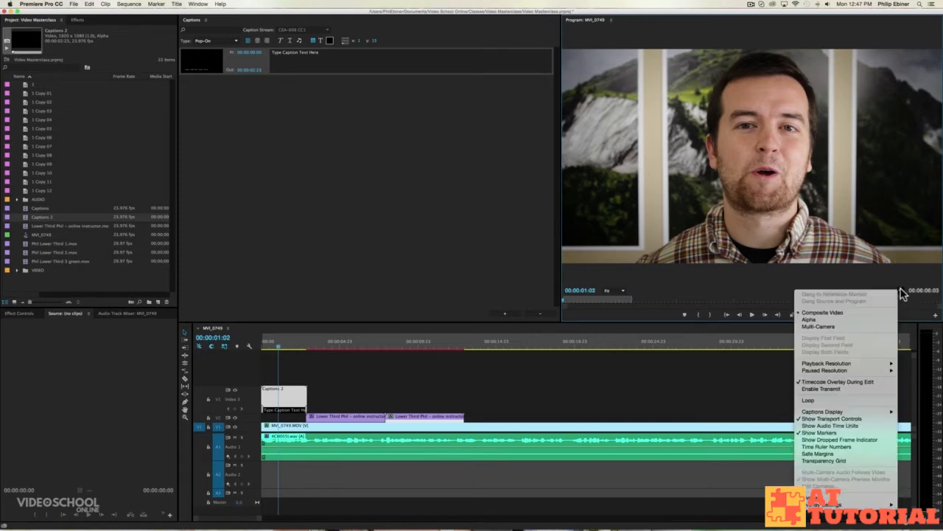
mouse_move(832, 412)
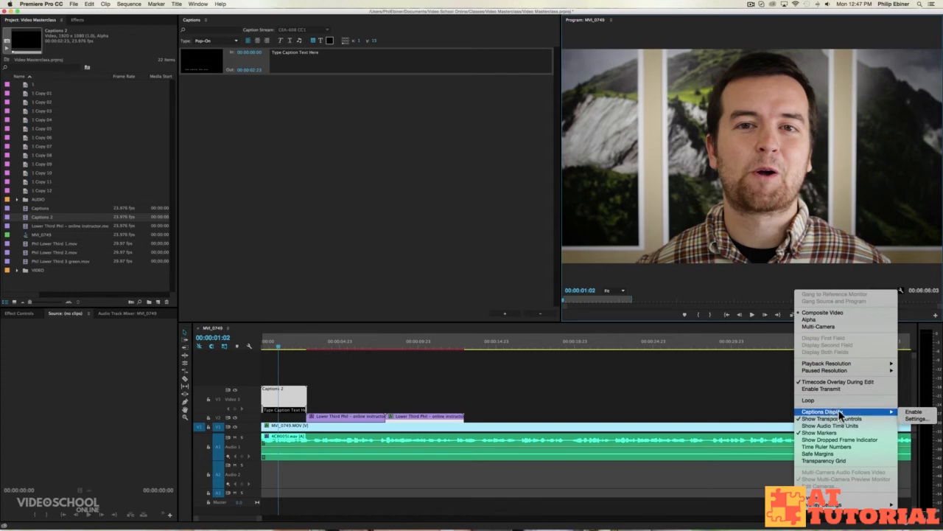
click(912, 412)
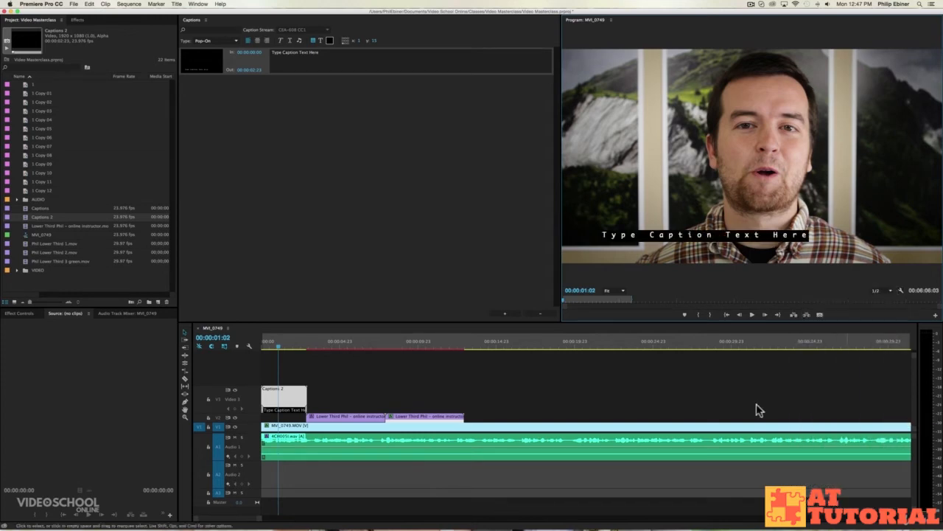
- Confirm CEA-608 as the standard, with stream CC1, in the Program monitor's captions display settings
drag(293, 344, 283, 342)
click(900, 290)
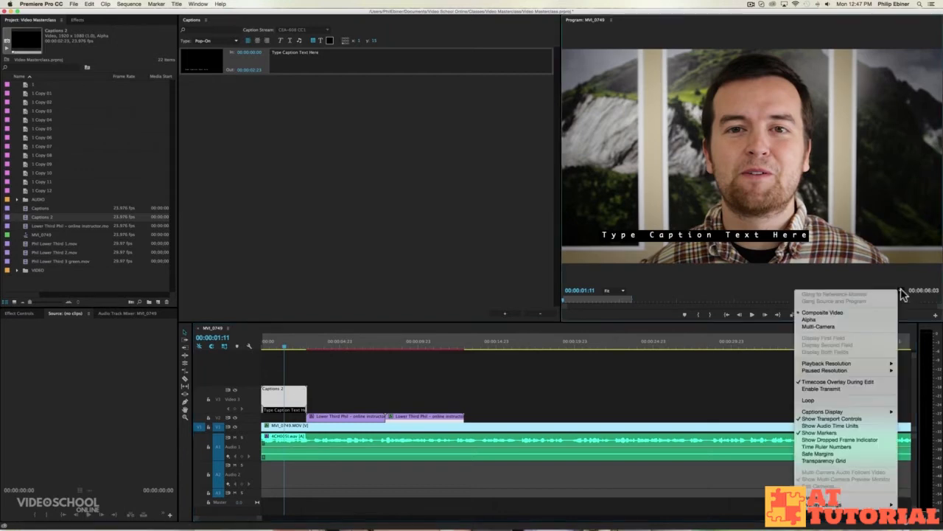
mouse_move(890, 409)
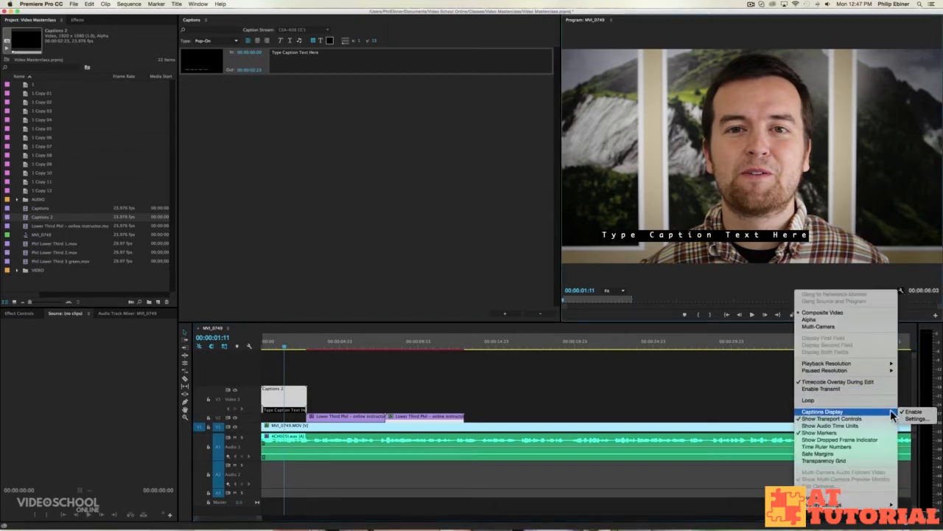
click(916, 420)
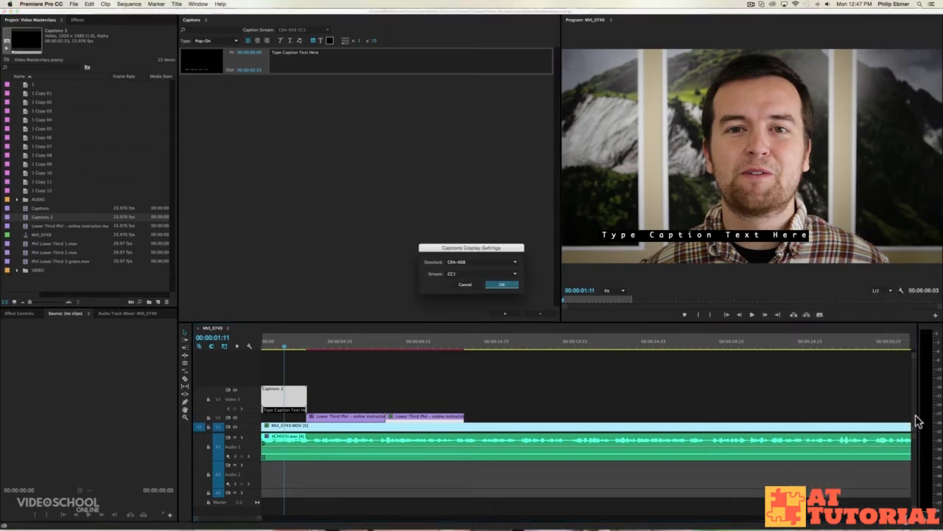
click(474, 262)
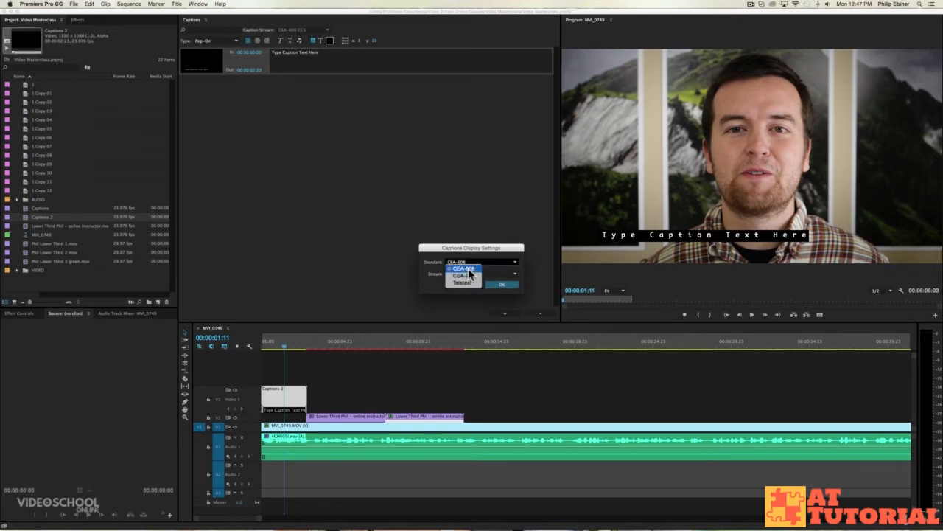
click(463, 268)
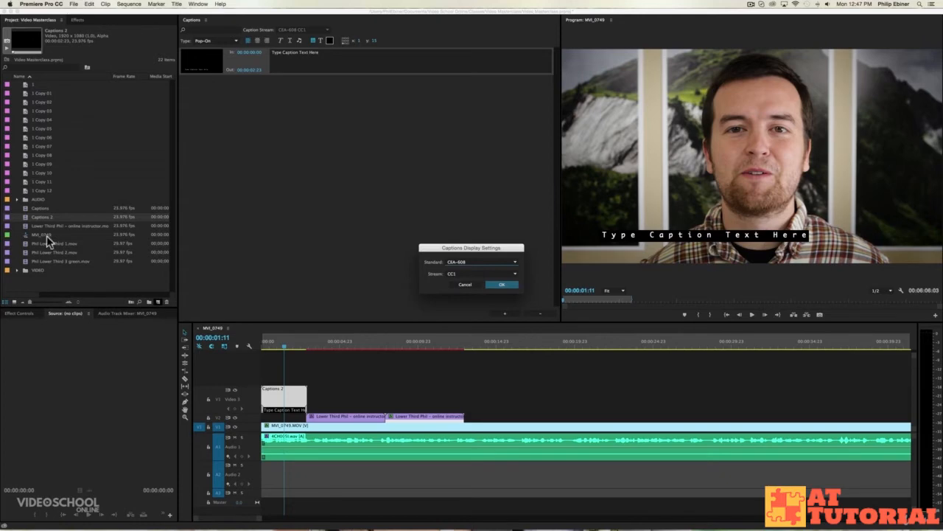
click(495, 288)
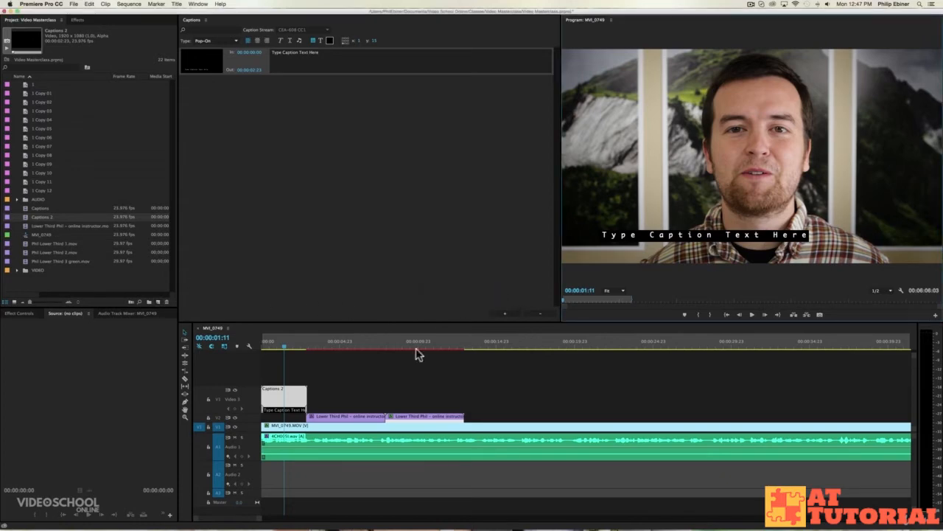
- Scrub through the second half of the Captions 2 clip and select it to inspect the caption's timing
mouse_move(306, 343)
mouse_down()
mouse_move(259, 347)
mouse_move(307, 349)
mouse_move(283, 350)
mouse_move(294, 344)
mouse_up()
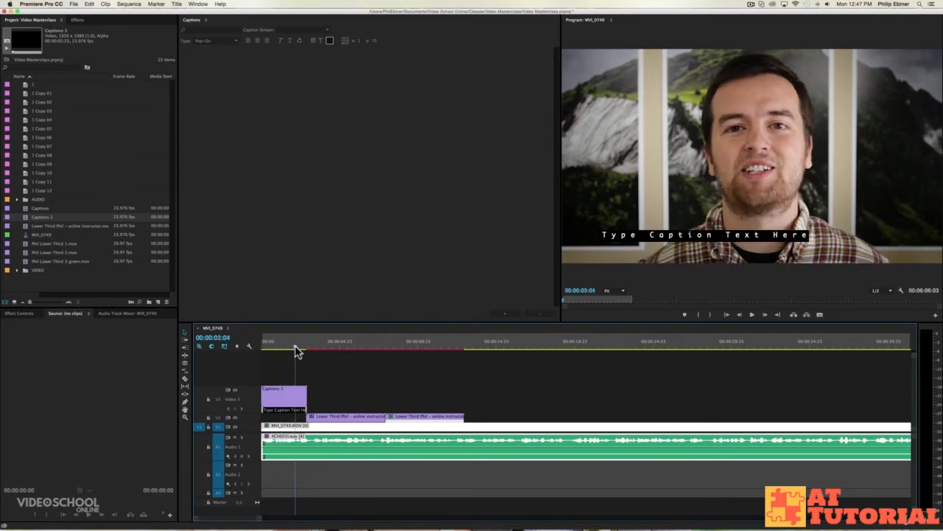
click(295, 394)
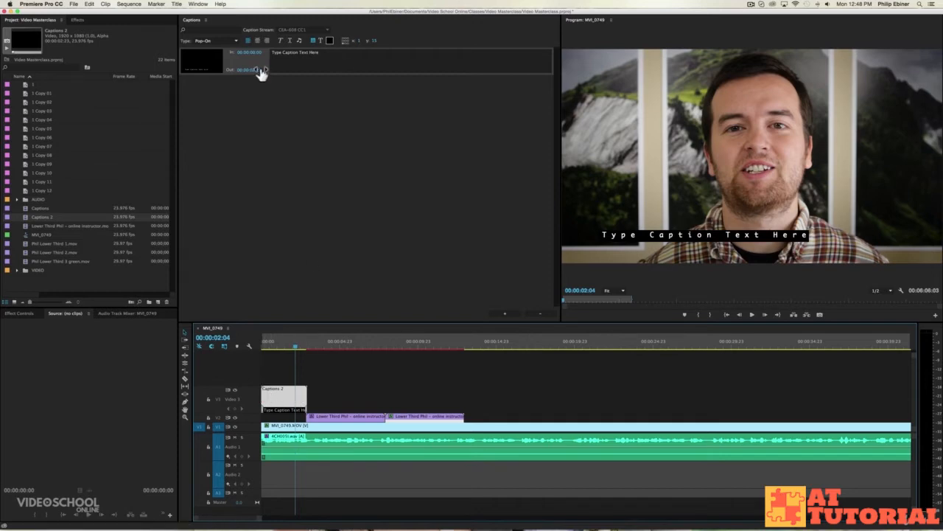
drag(293, 341, 300, 342)
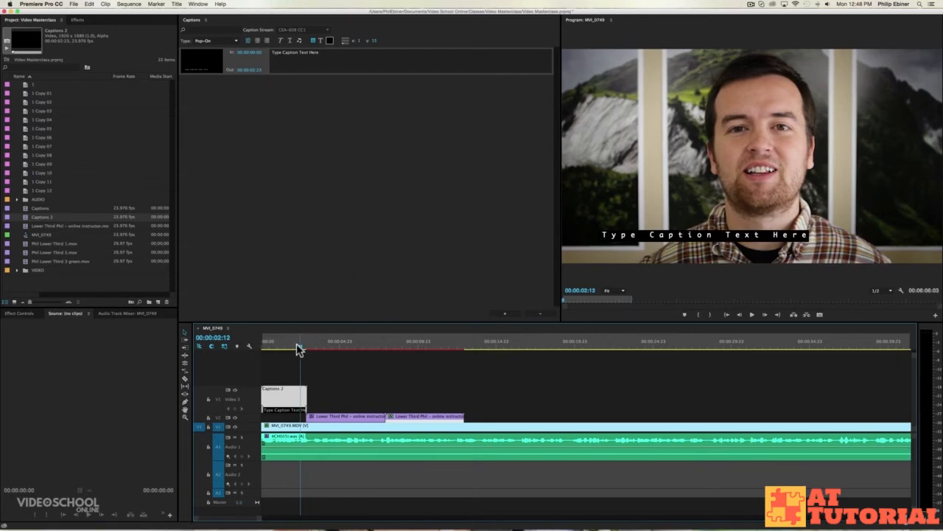
- Return the playhead to the sequence start, raise the system volume and play the opening sentence to hear its words
drag(299, 343, 264, 344)
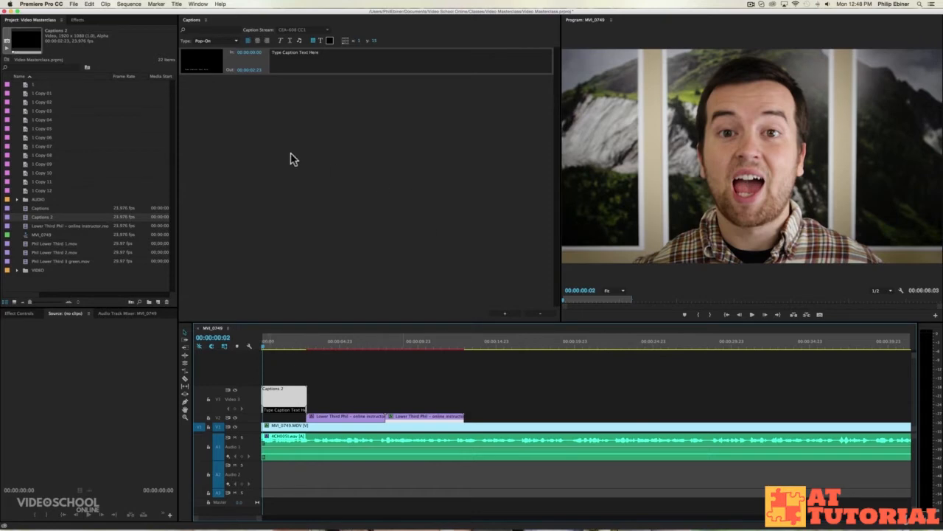
click(306, 66)
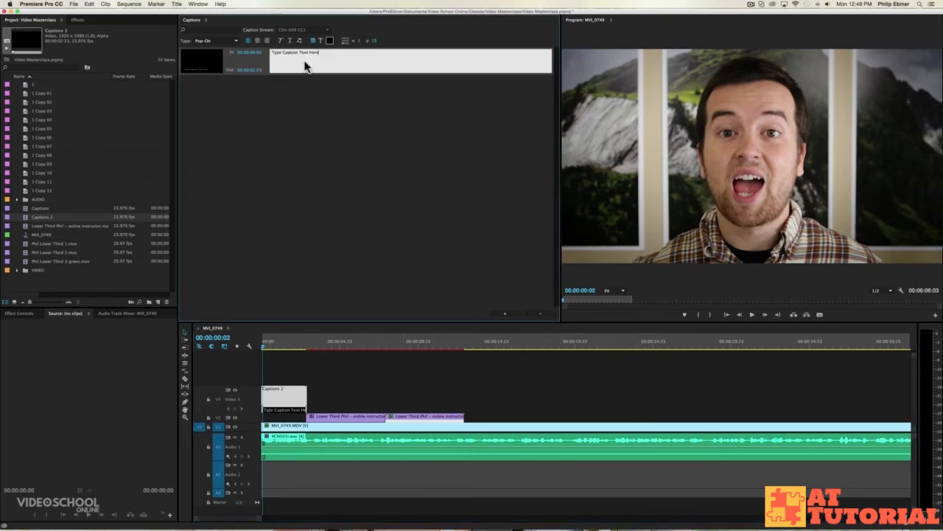
click(497, 223)
click(361, 378)
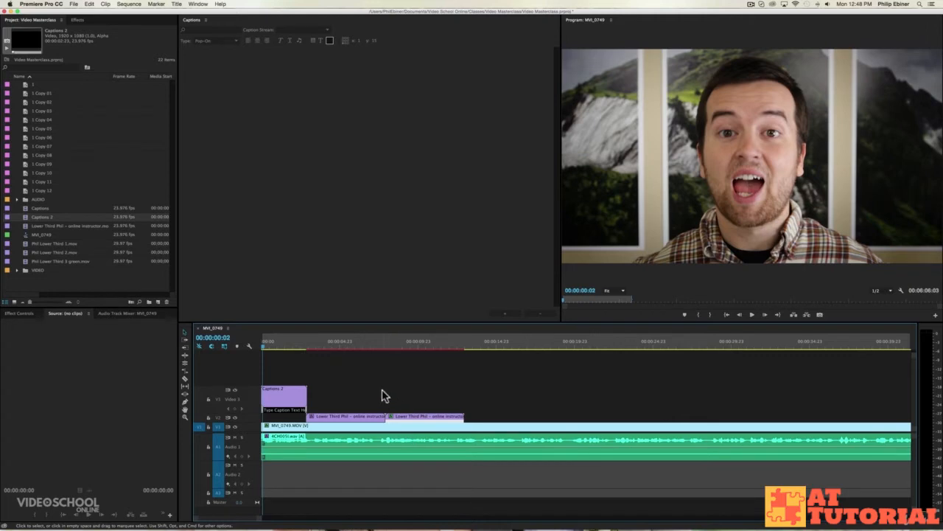
key(XF86AudioRaiseVolume)
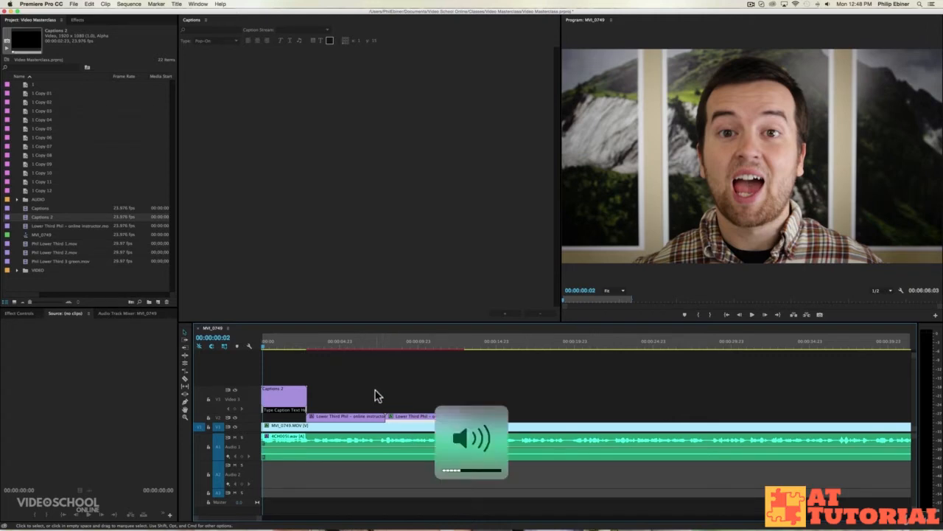
key(space)
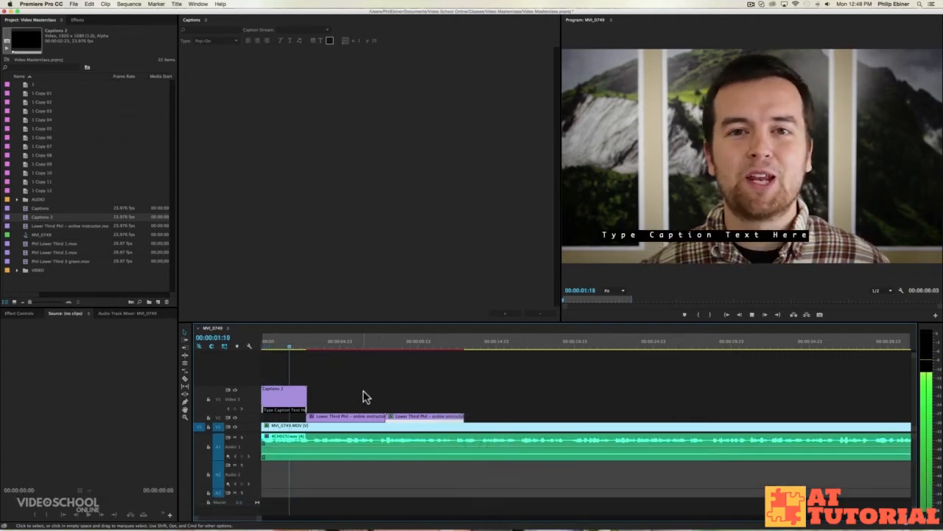
key(space)
- Replace the placeholder text of the Captions 2 clip's first caption with "Hey everyone! Welcome to the Video Masterclass."
click(289, 401)
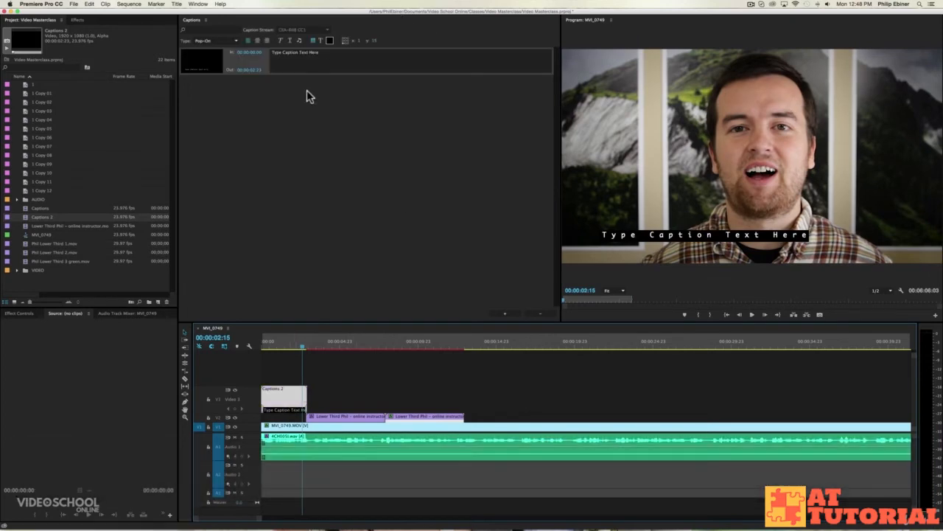
click(315, 68)
text(He)
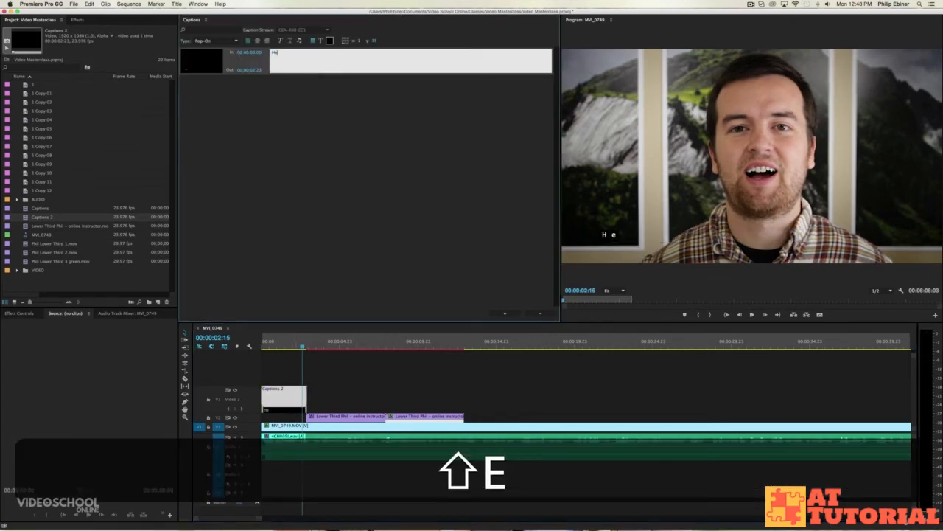
text(y everyone)
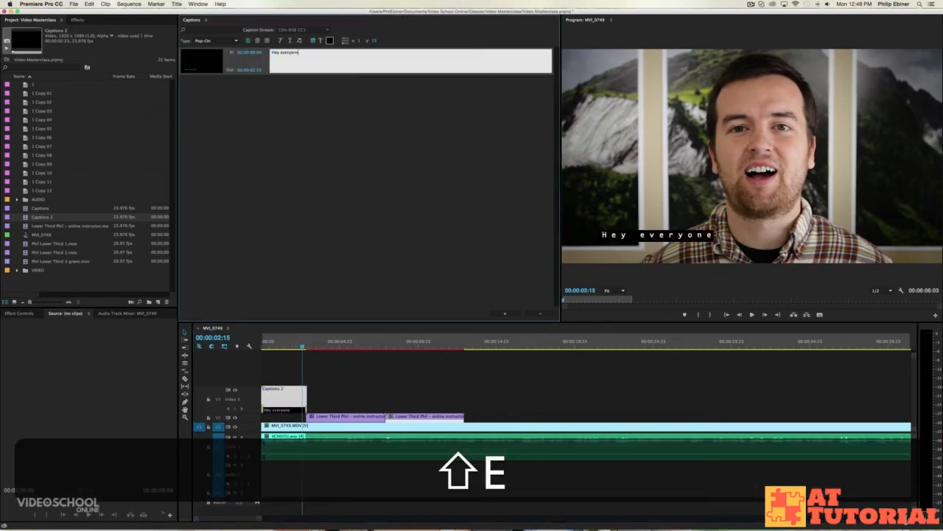
text(! Welc)
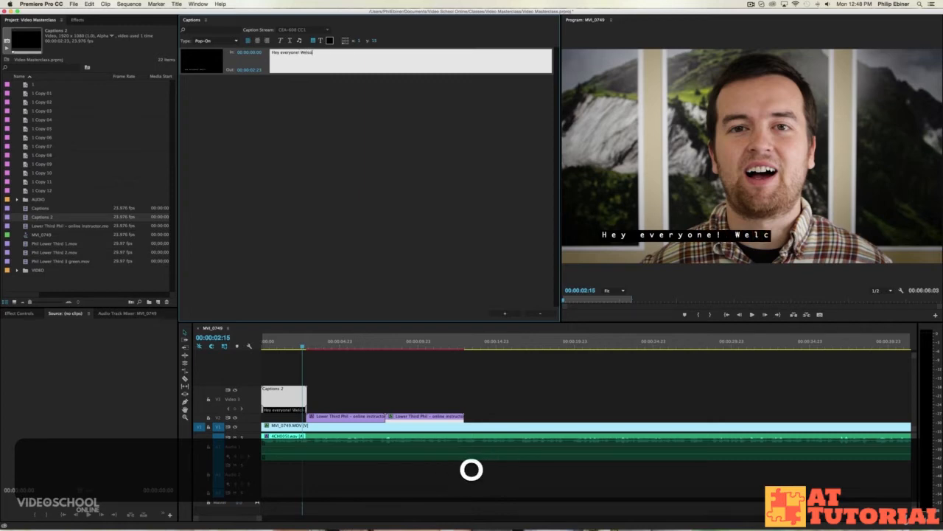
text(ome to the V)
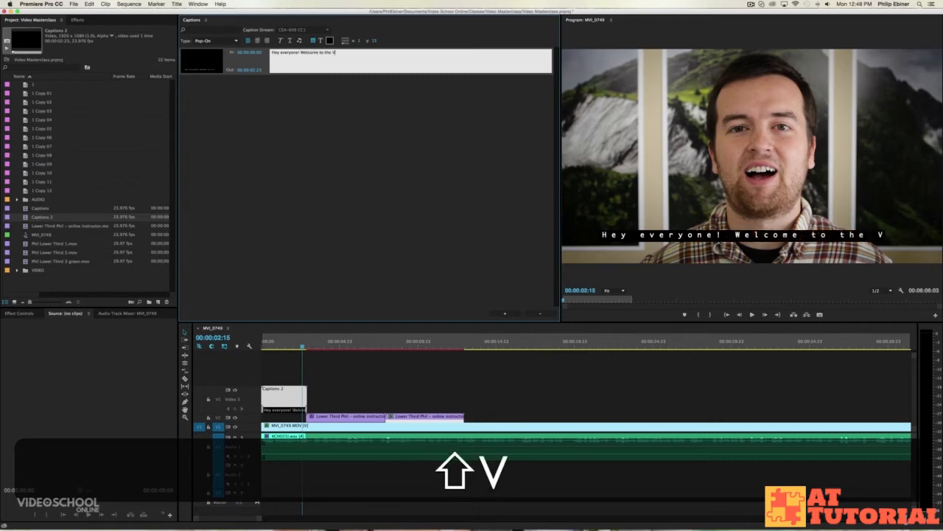
text(ideo Masterclass.)
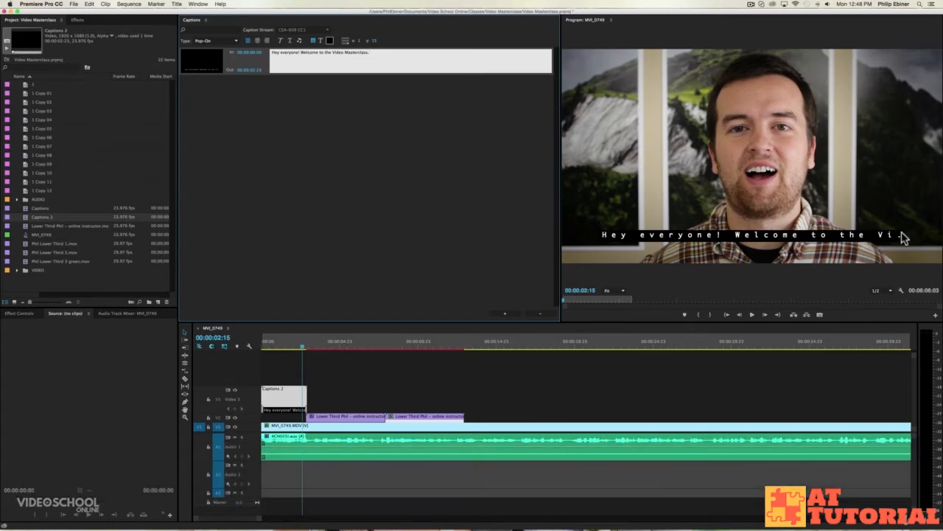
- Break the first caption onto a second line before "Video Masterclass."
click(332, 55)
key(Right)
key(Return)
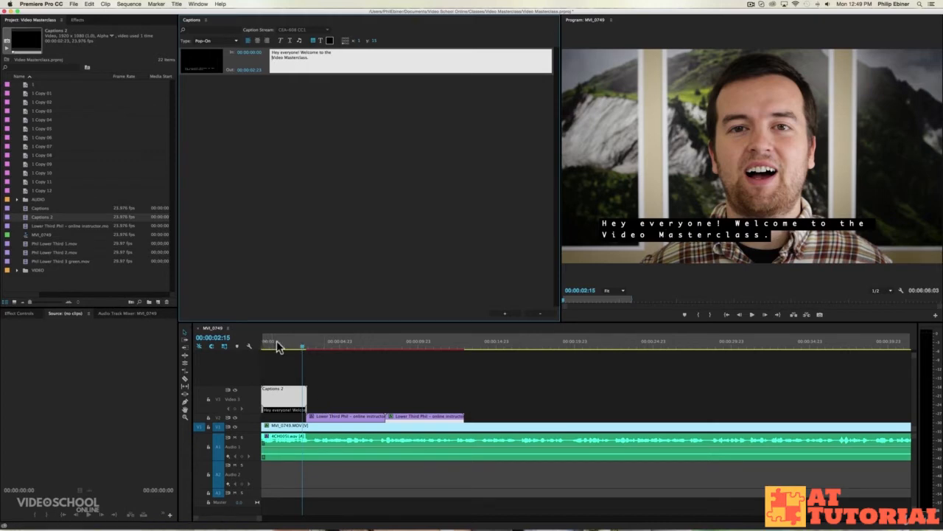
- Play the next sentence up to 00:00:07:07 and add a second, empty caption to the Captions 2 clip
click(343, 375)
key(space)
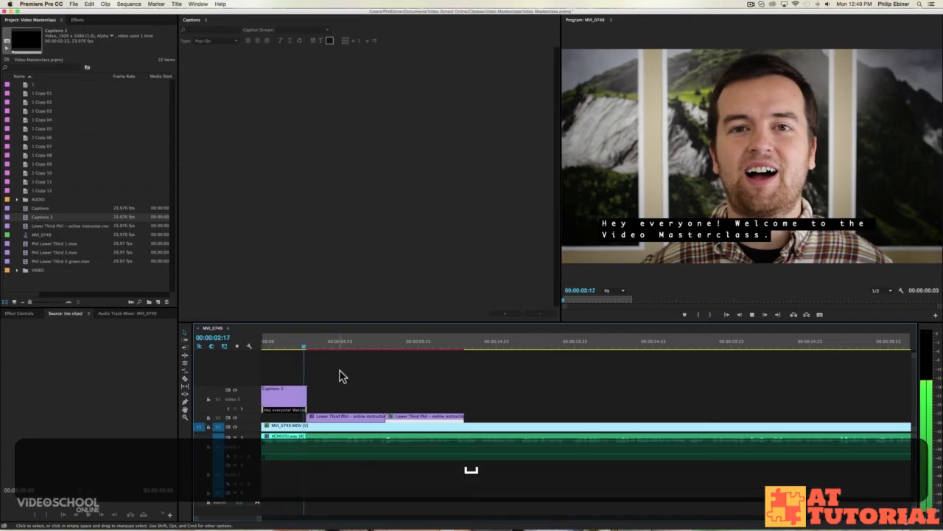
click(290, 391)
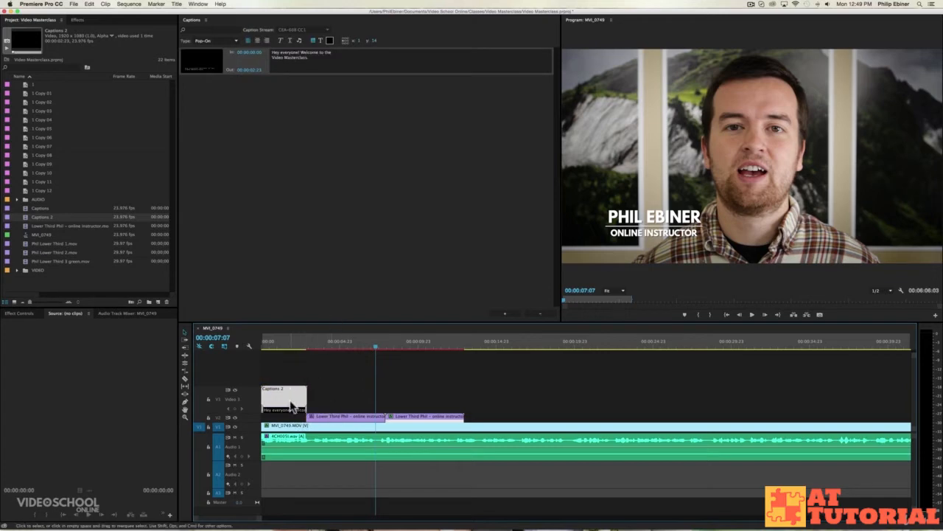
click(506, 314)
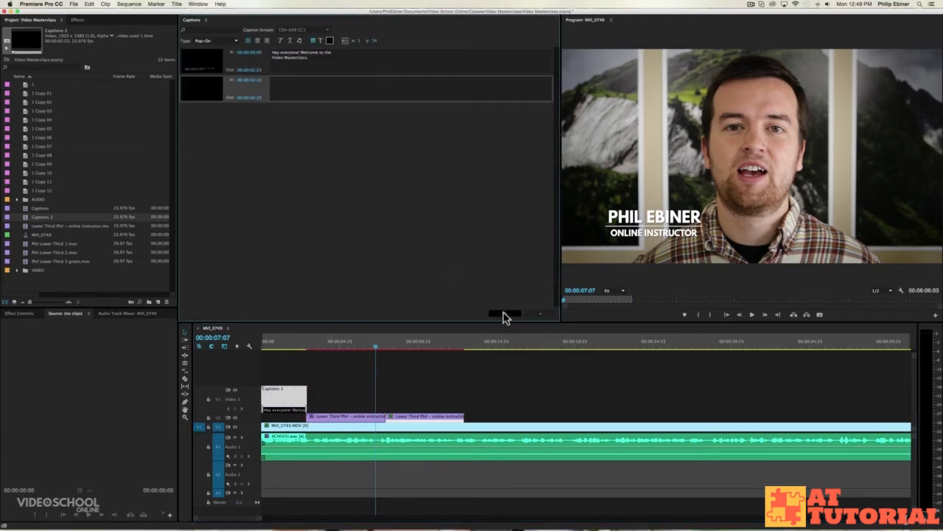
- Write the second caption as "Hi, my name is", the speaker's full name, ", and I'm so excited to have you in this class."
click(316, 93)
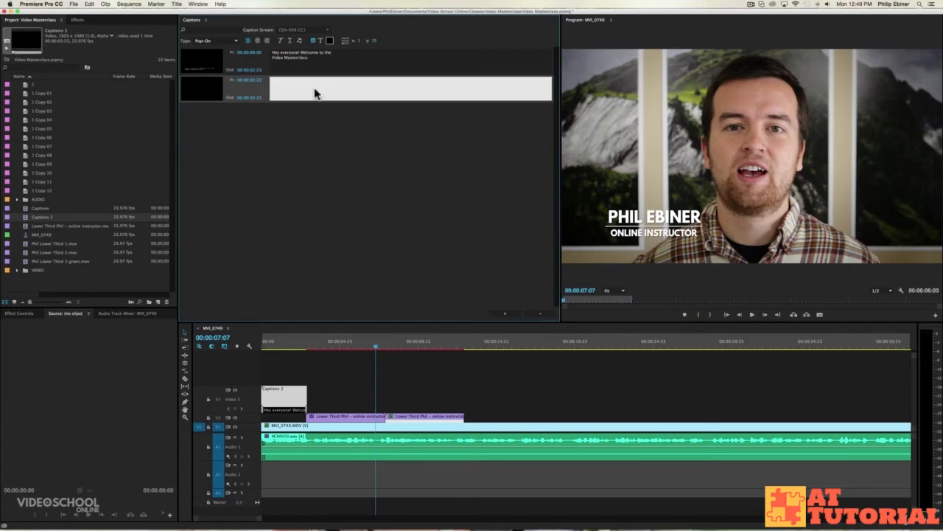
text(Hi,)
key(BackSpace)
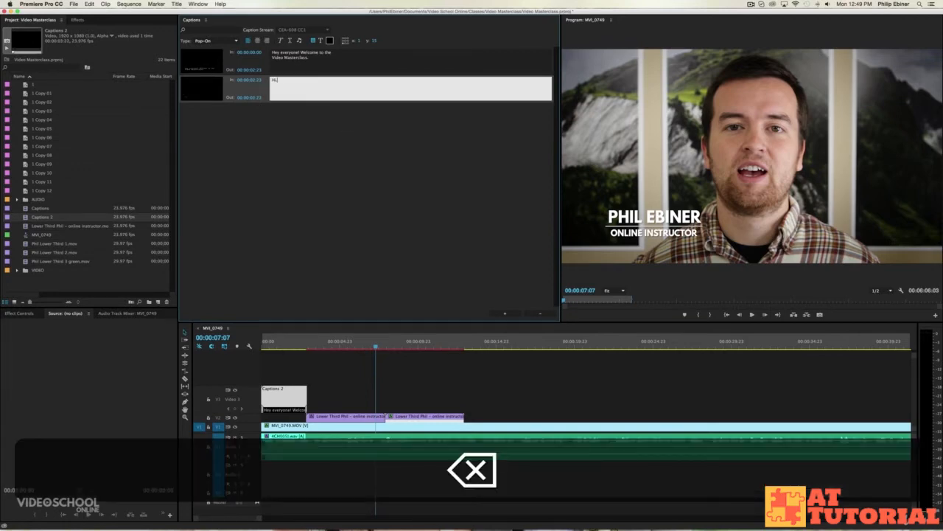
text(my nam)
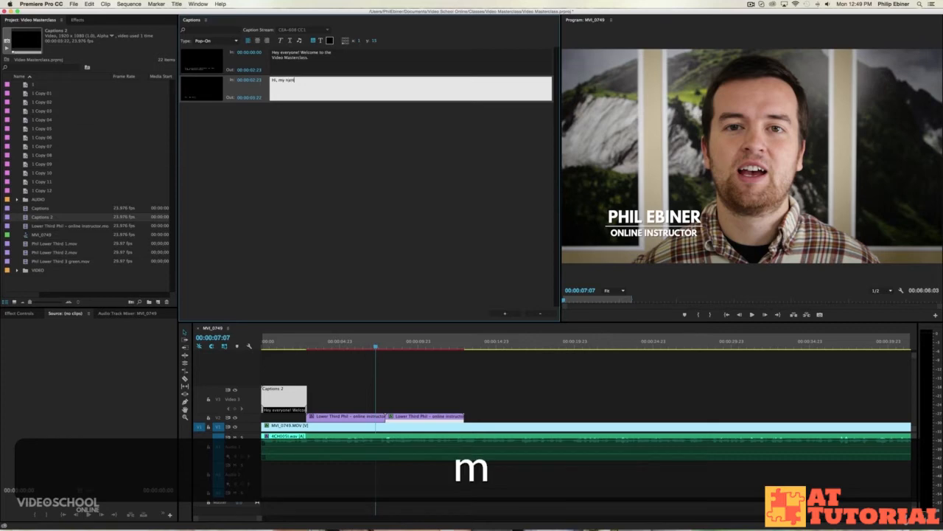
text(e is Phil Ebiner)
key(BackSpace)
text(, and I'm so e)
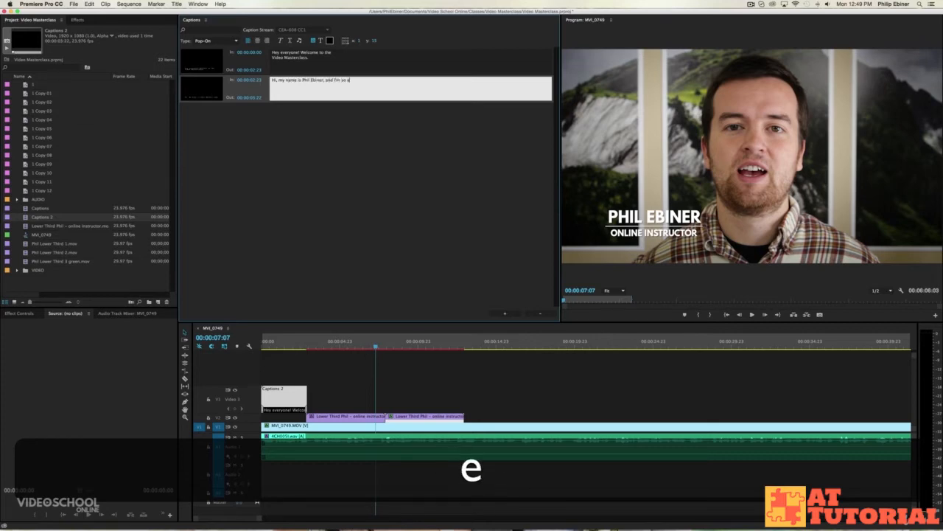
text(xcited to have you in this class.)
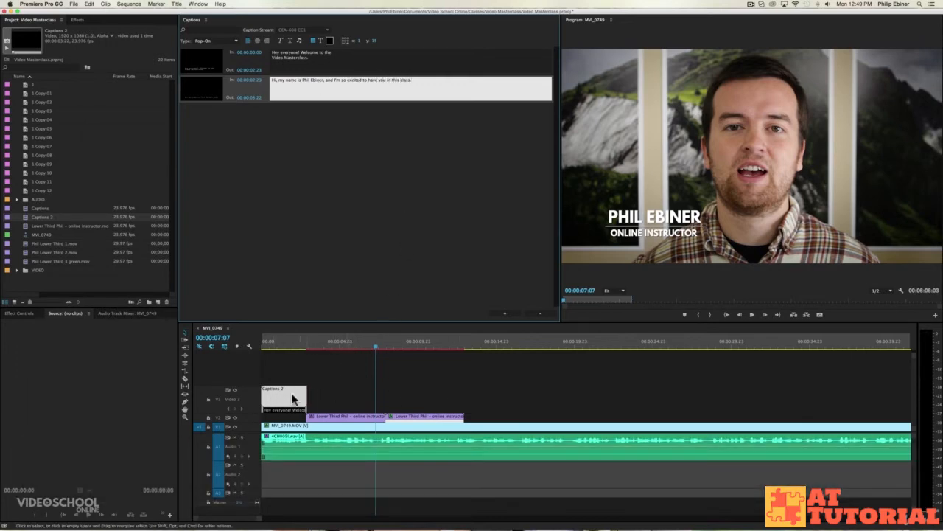
- Set the second caption's out point to 00:00:07:10 and extend the Captions 2 clip on Video 3 to the playhead at 00:00:07:07
drag(302, 392, 323, 394)
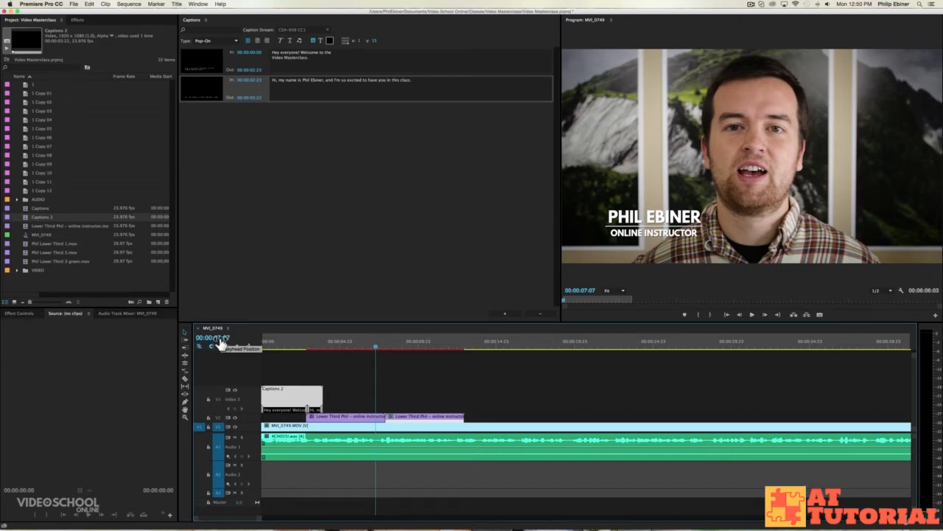
click(255, 99)
key(Left)
key(Left)
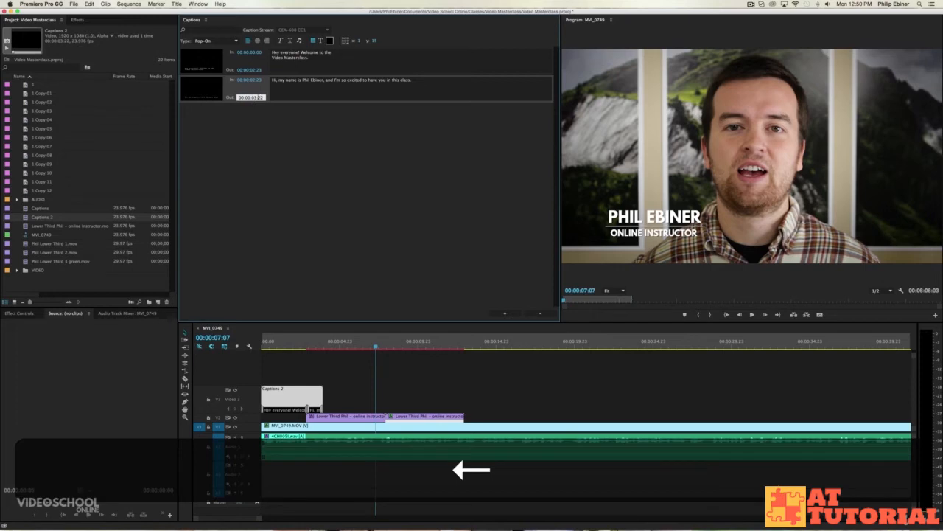
text(7)
key(Right)
key(BackSpace)
key(BackSpace)
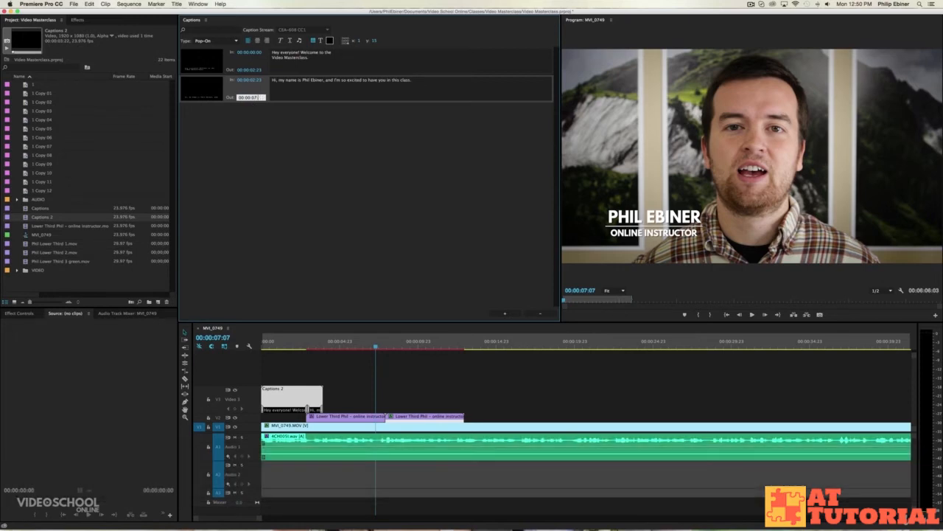
text(10)
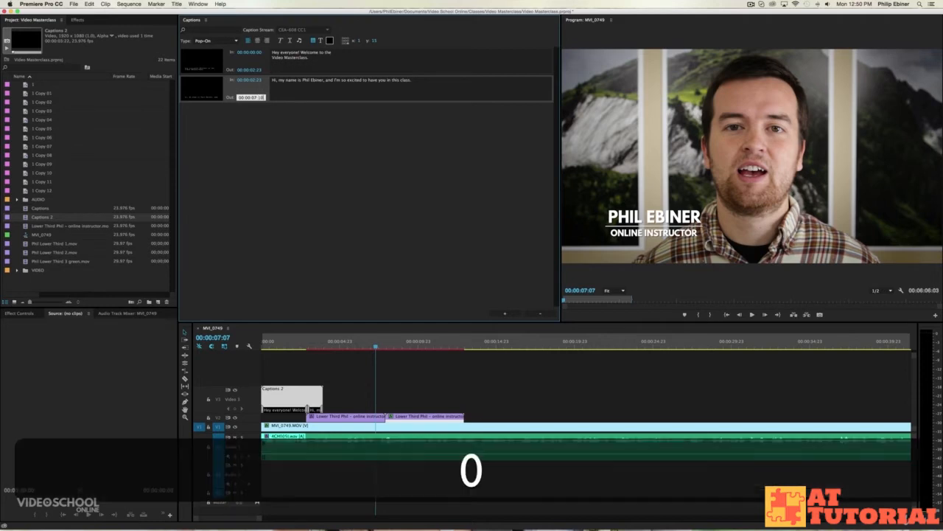
key(Return)
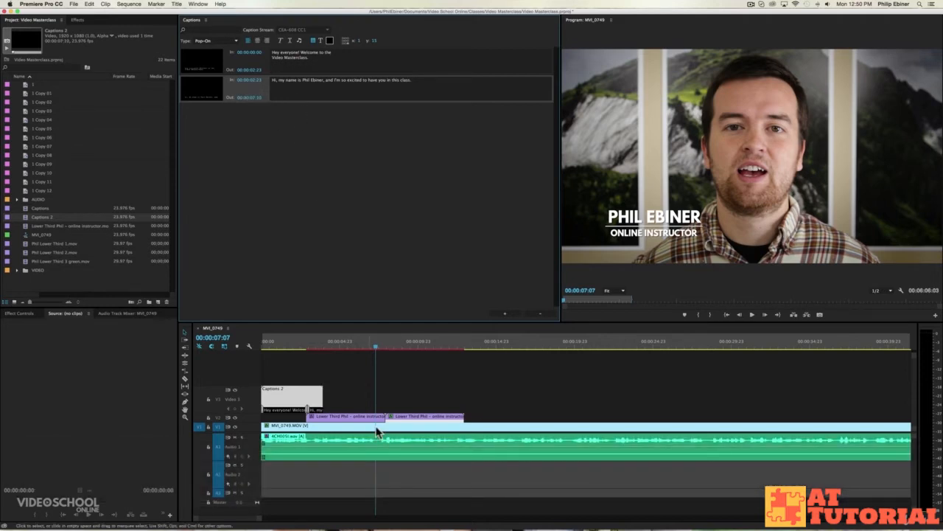
drag(324, 392, 443, 391)
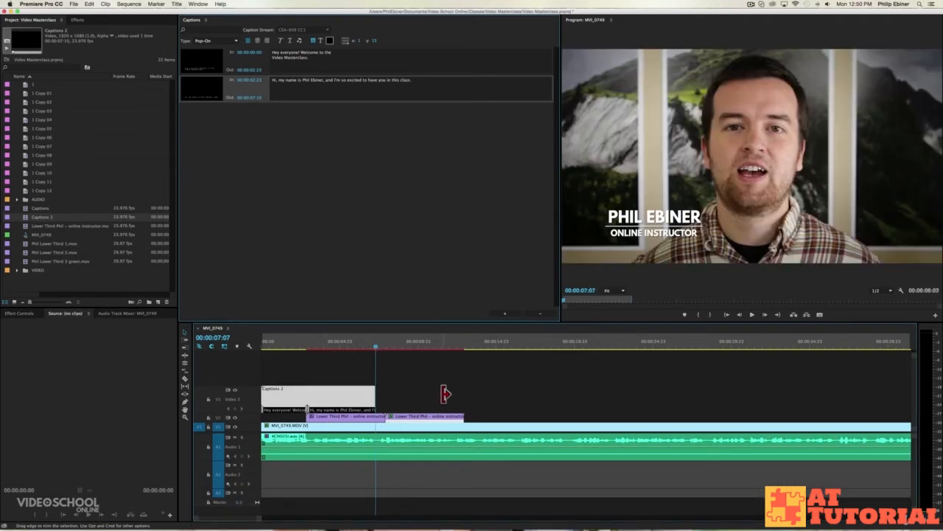
- With the playhead at 00:00:05:16, break the second caption into three lines, after "and" and before "this class."
mouse_move(354, 344)
mouse_down()
mouse_move(336, 345)
mouse_move(378, 345)
mouse_move(326, 355)
mouse_move(350, 347)
mouse_up()
click(339, 405)
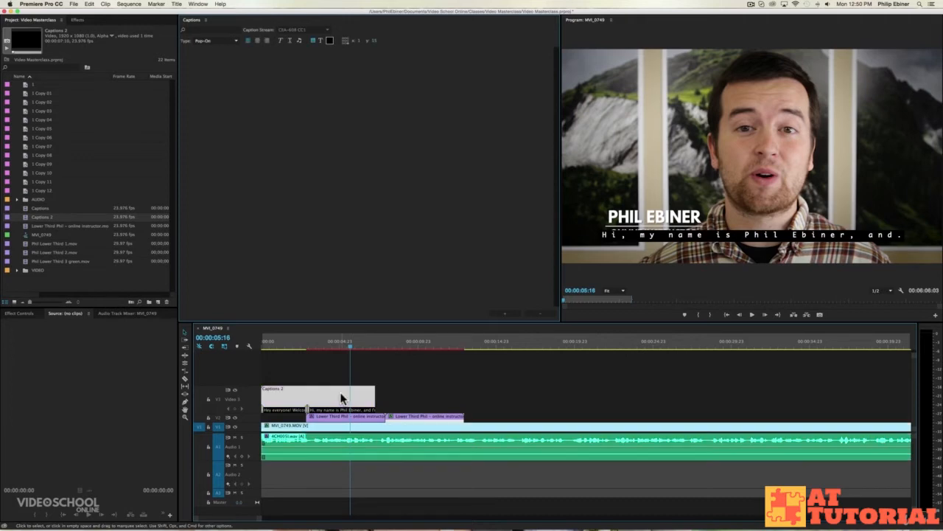
click(354, 87)
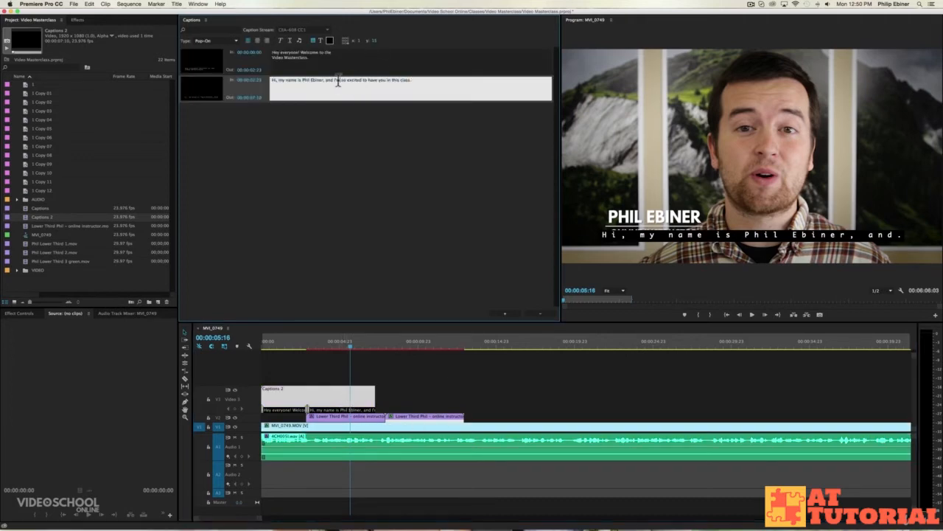
click(334, 81)
key(Return)
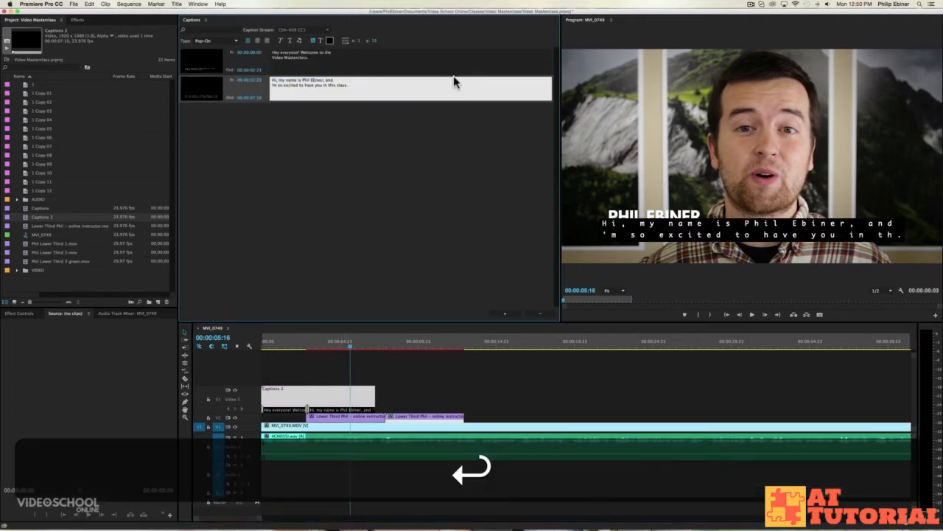
click(333, 86)
key(Left)
key(Return)
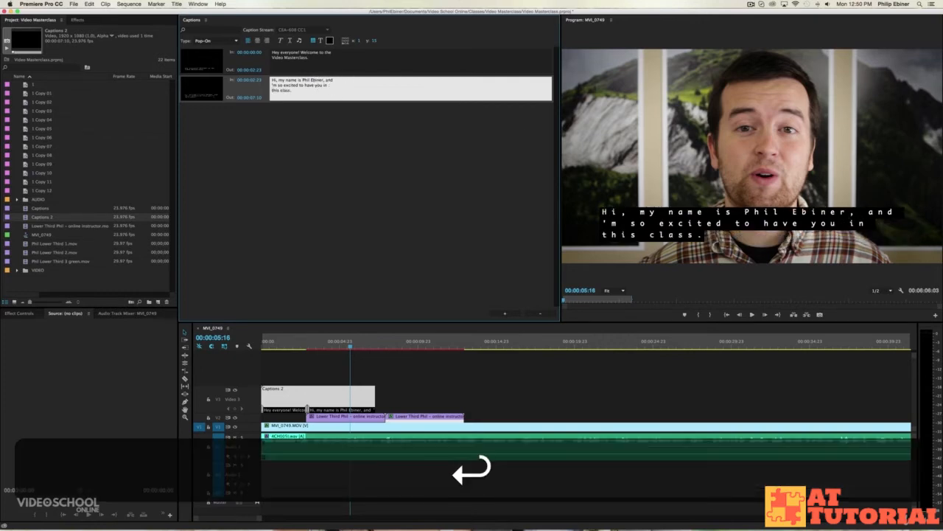
- Restore the missing "I" so the second caption's second line starts with "I'm"
click(270, 87)
click(273, 86)
key(Left)
text(I)
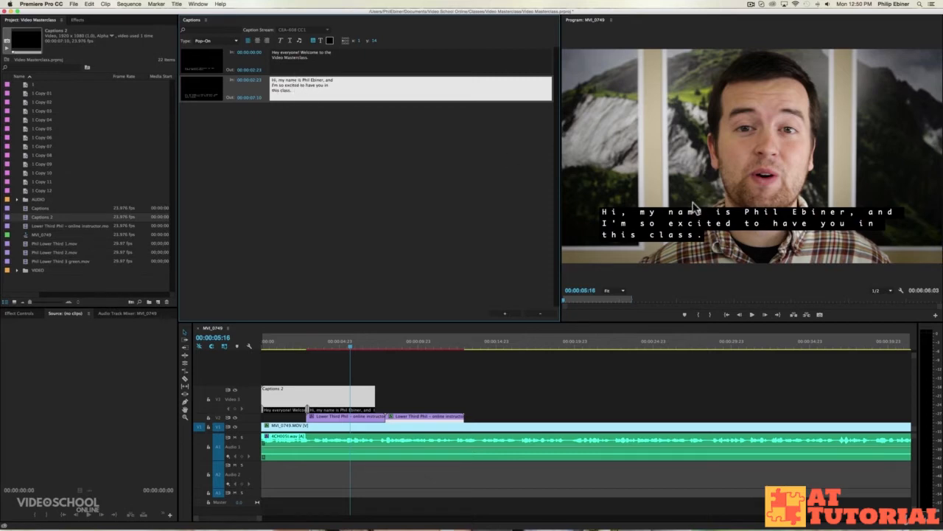
click(389, 114)
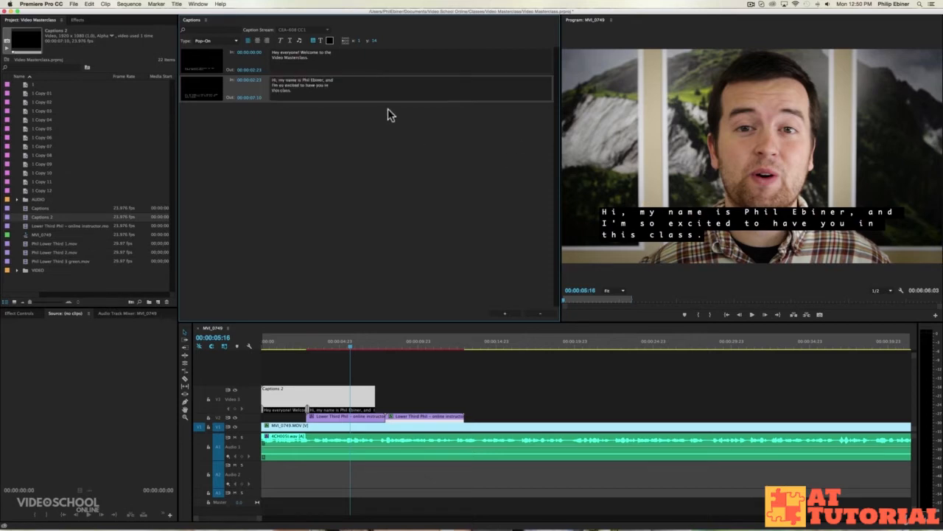
click(310, 97)
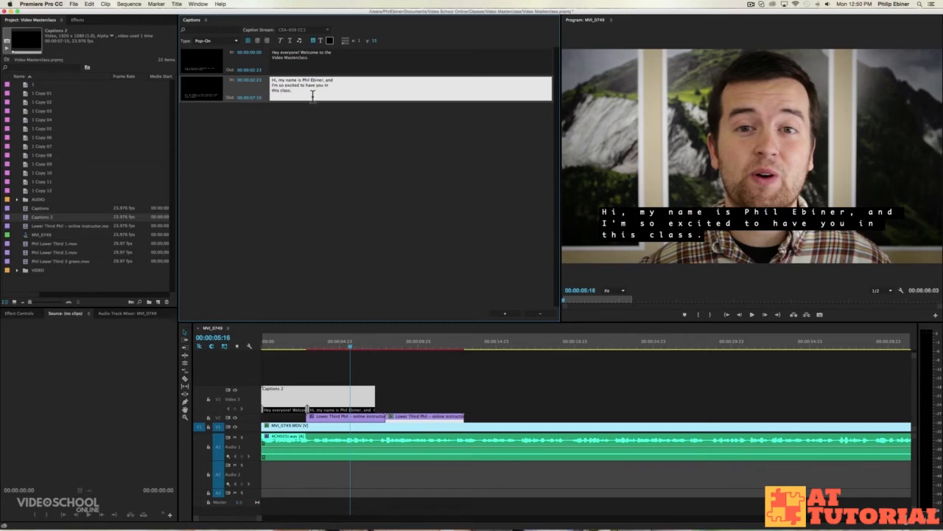
- Move the playhead to 00:00:10:04 and add a third caption reading "This class has been years in the making"
click(420, 344)
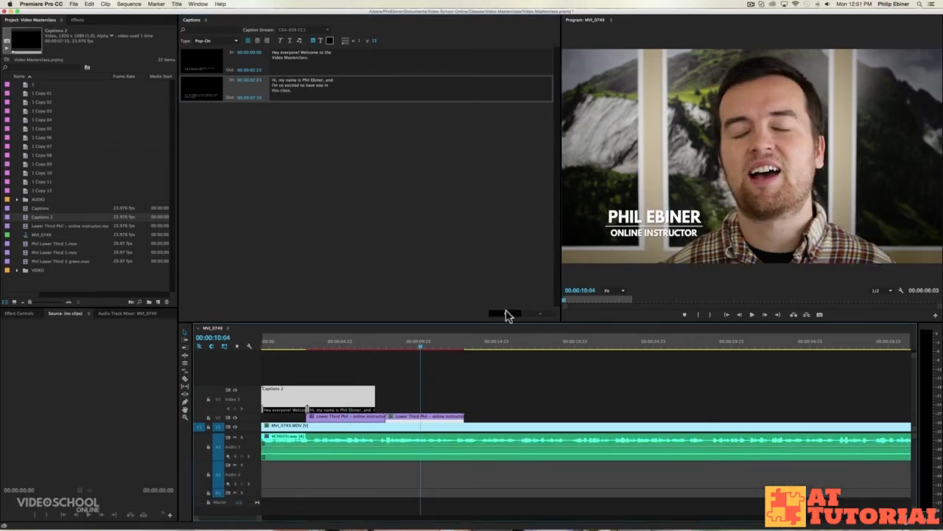
click(503, 314)
click(293, 106)
text(This class has been years in the making)
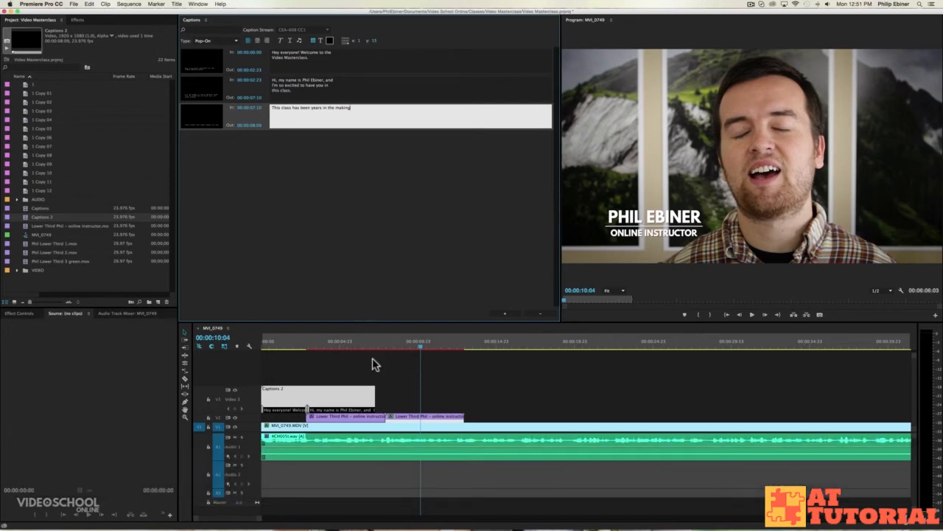
- Set the third caption's out point to 00:00:10:04
click(256, 125)
click(257, 125)
click(258, 125)
key(BackSpace)
key(BackSpace)
text(10)
key(Down)
key(BackSpace)
key(BackSpace)
text(04)
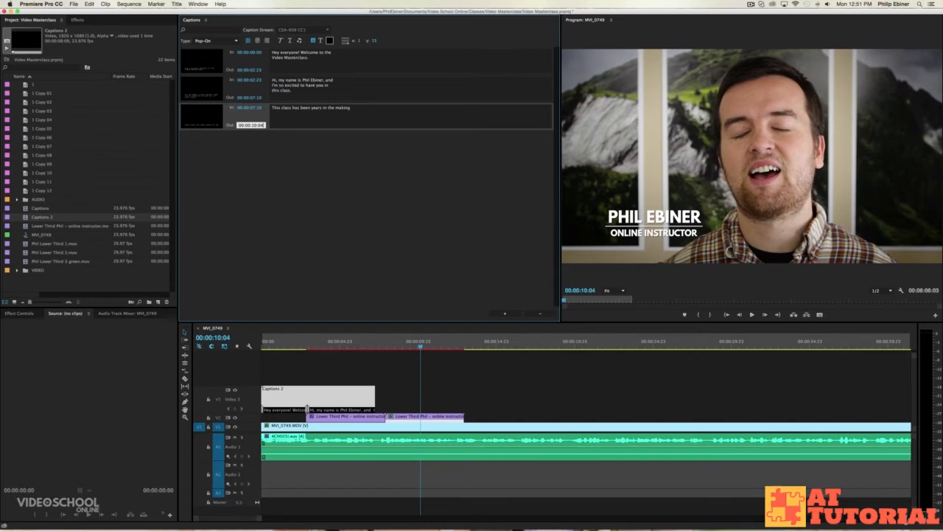
click(329, 142)
- Extend the Captions 2 clip on Video 3 to 00:00:10:04 and play the sequence from the start
drag(378, 396, 568, 399)
drag(439, 343, 265, 346)
key(space)
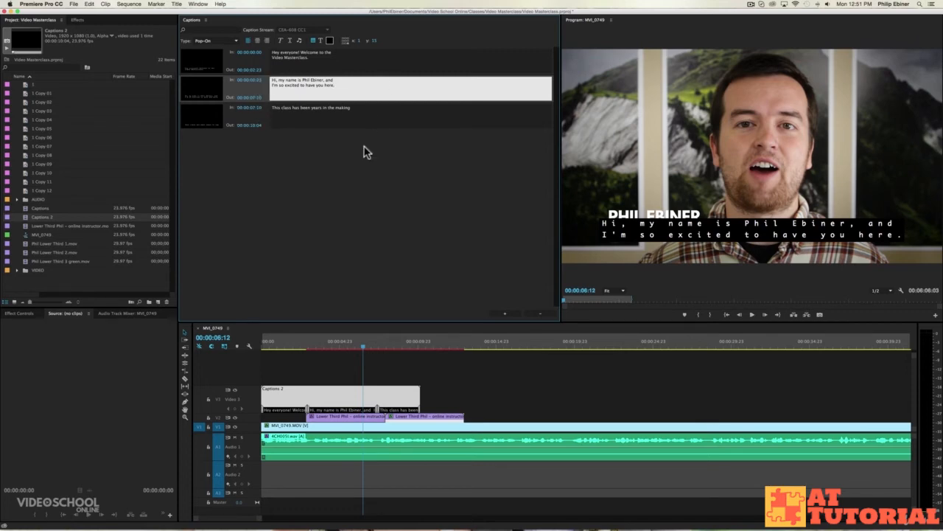
- Try to set the second caption's out point to 00:00:08:10
click(249, 96)
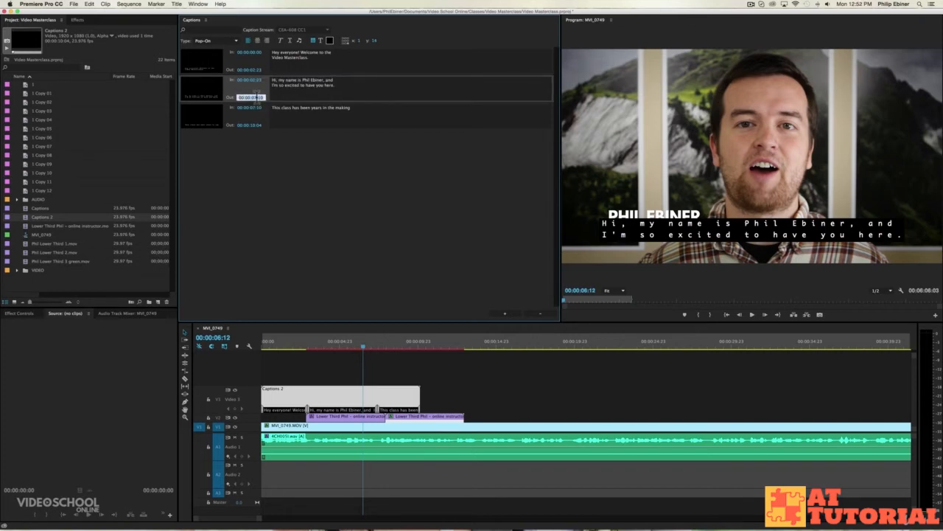
key(BackSpace)
text(8)
key(Return)
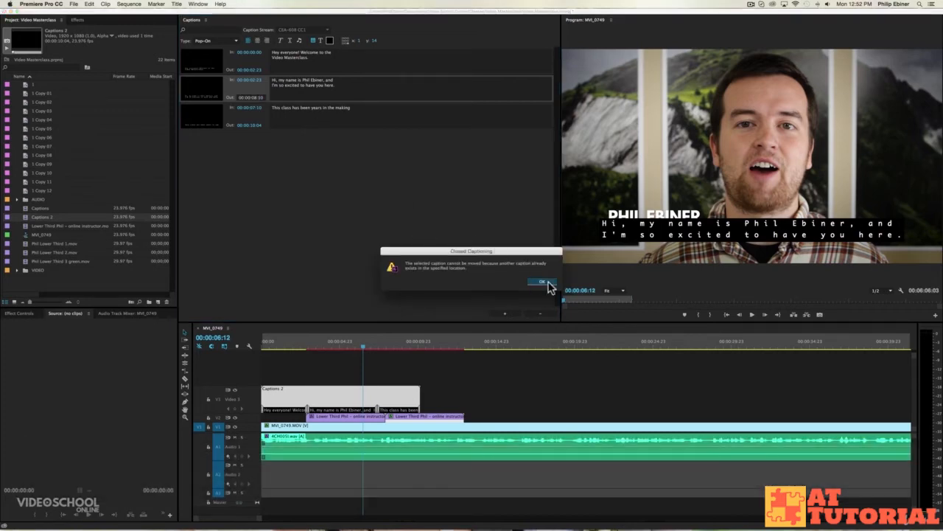
click(543, 281)
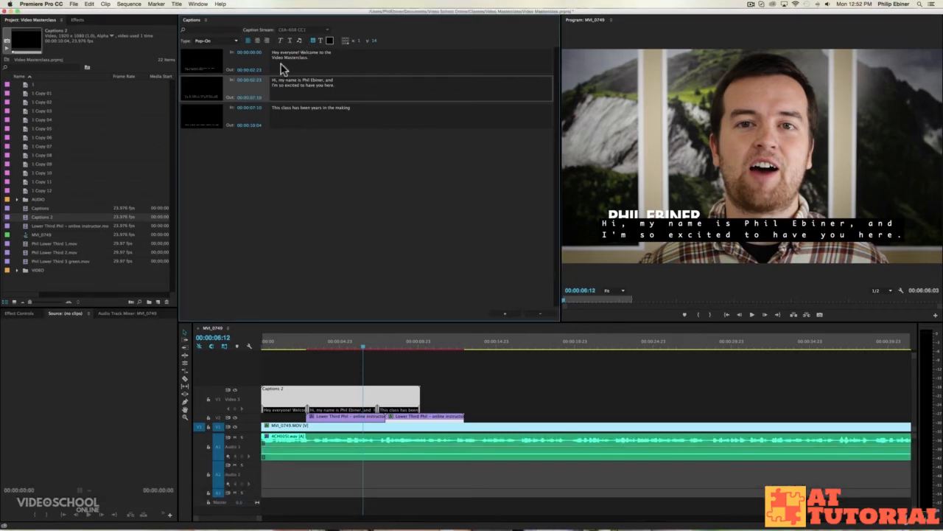
- Set the third caption's in point to 00:00:08:10 and the second caption's out point to 00:00:08:10
click(250, 109)
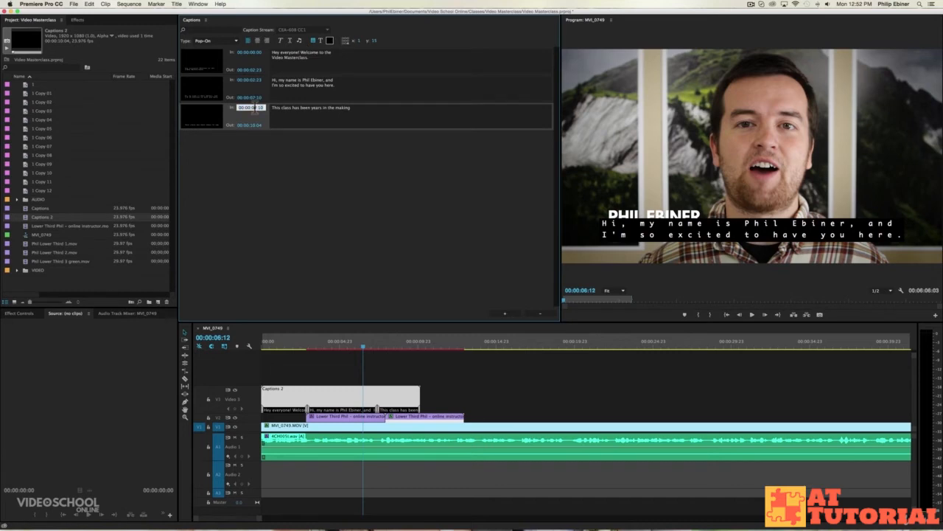
key(BackSpace)
text(8)
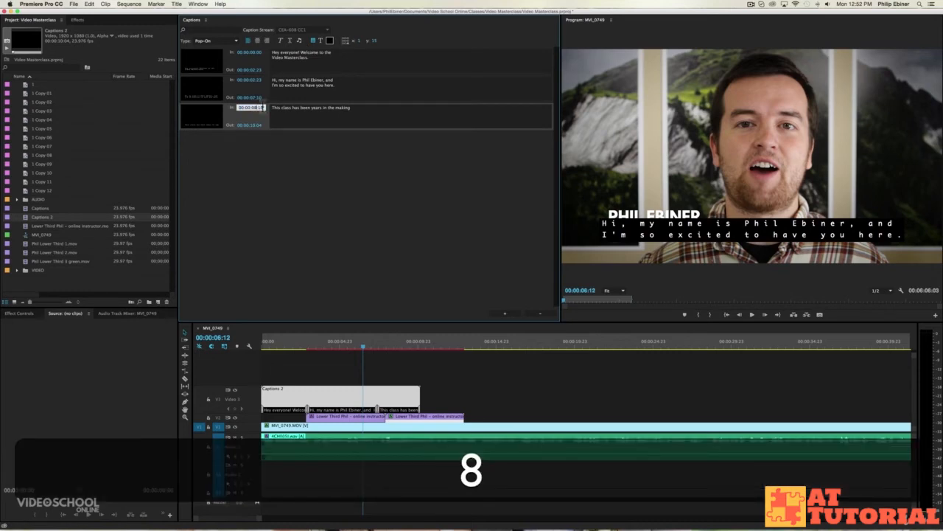
click(255, 98)
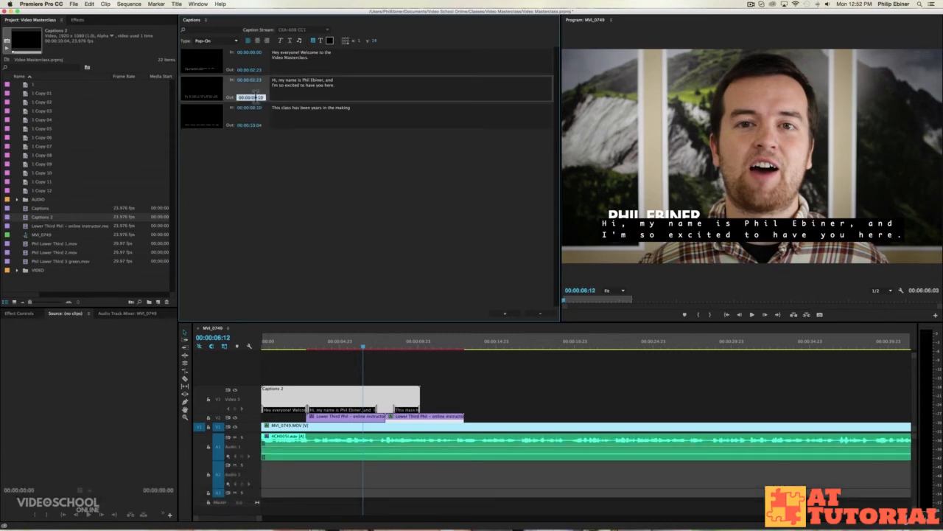
key(BackSpace)
text(8)
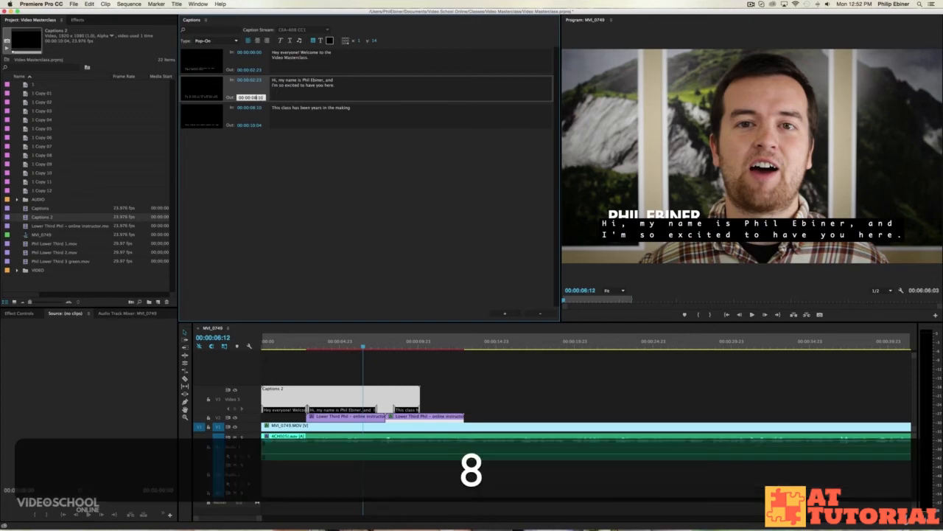
key(Return)
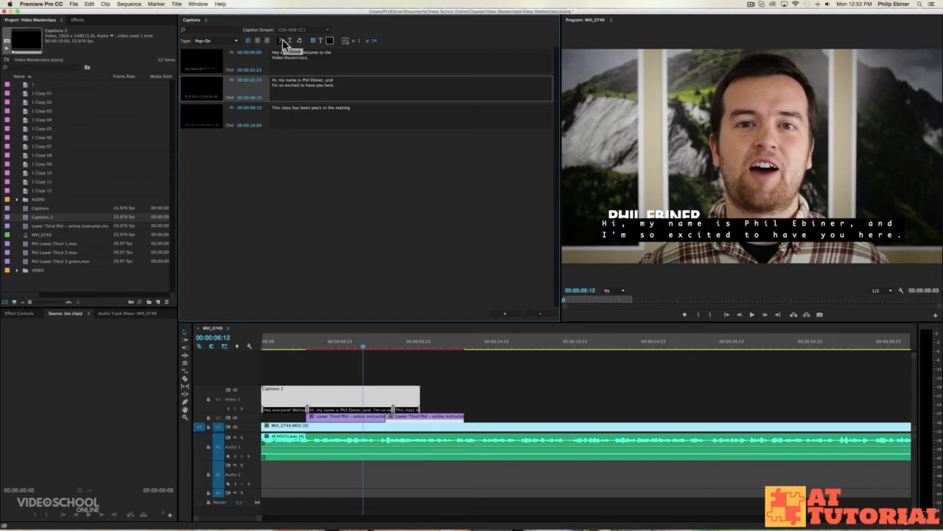
- Try italics on all of the second caption's text and turn them off again
click(302, 87)
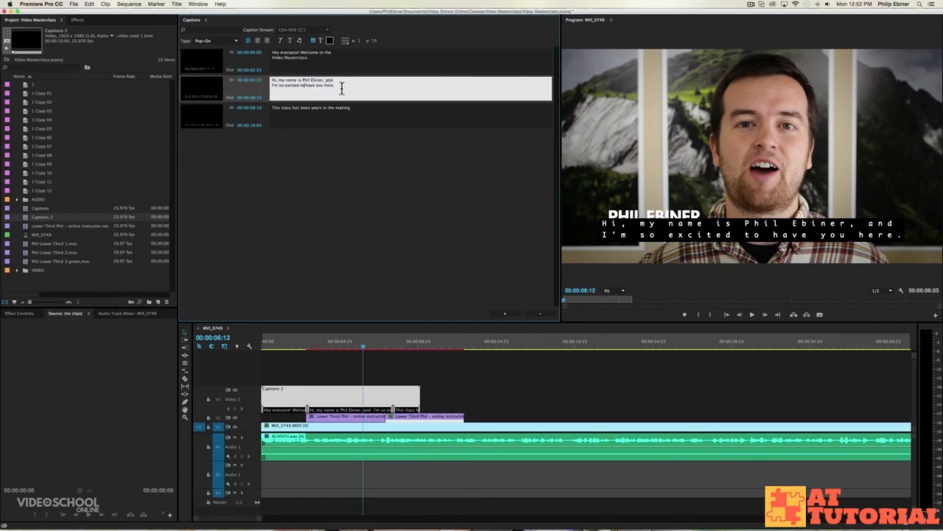
key(super+a)
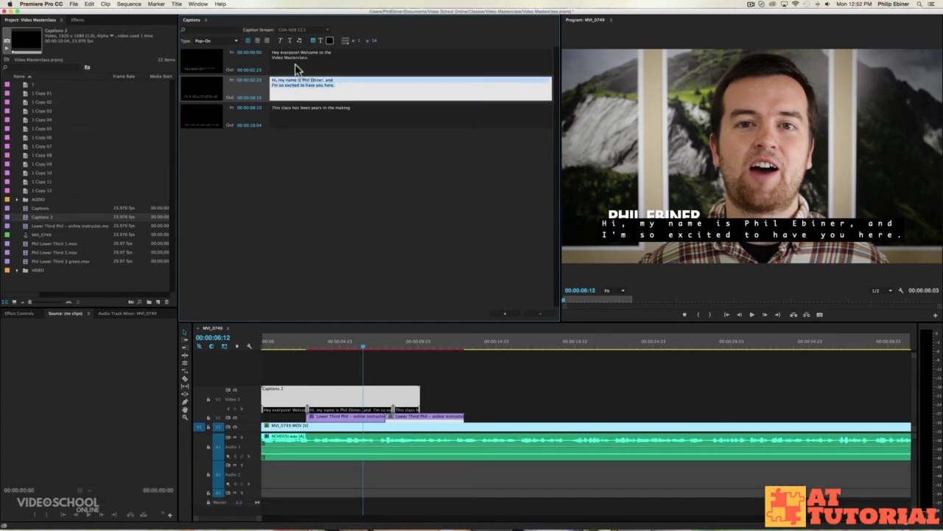
click(282, 42)
click(282, 42)
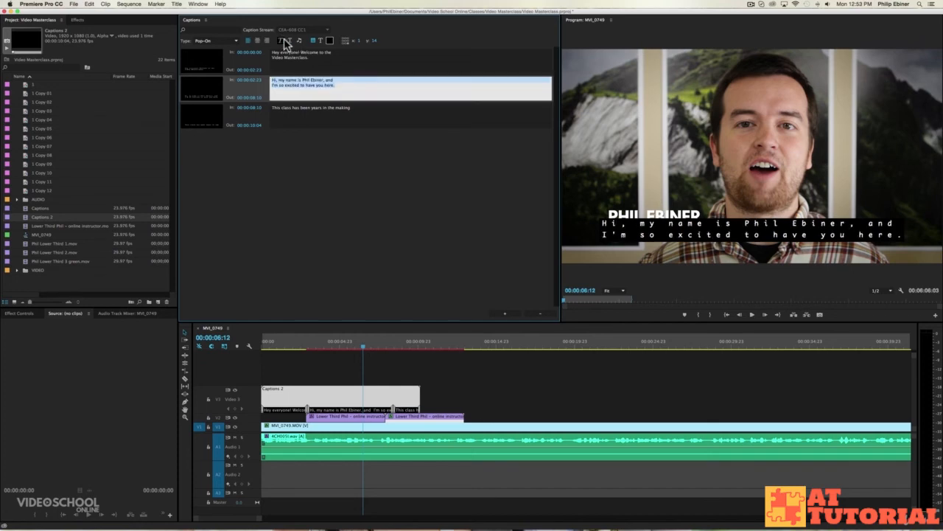
- Try a blue background behind the second caption and undo it
click(331, 42)
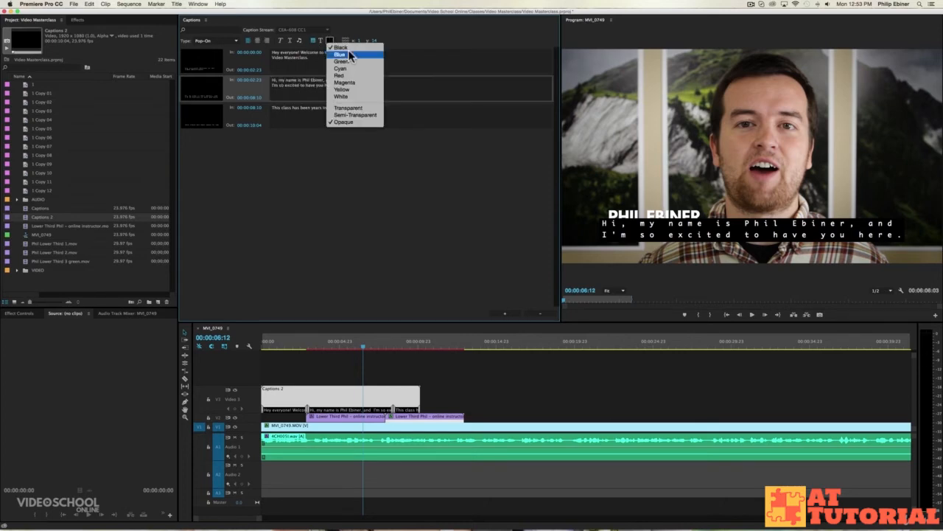
click(348, 55)
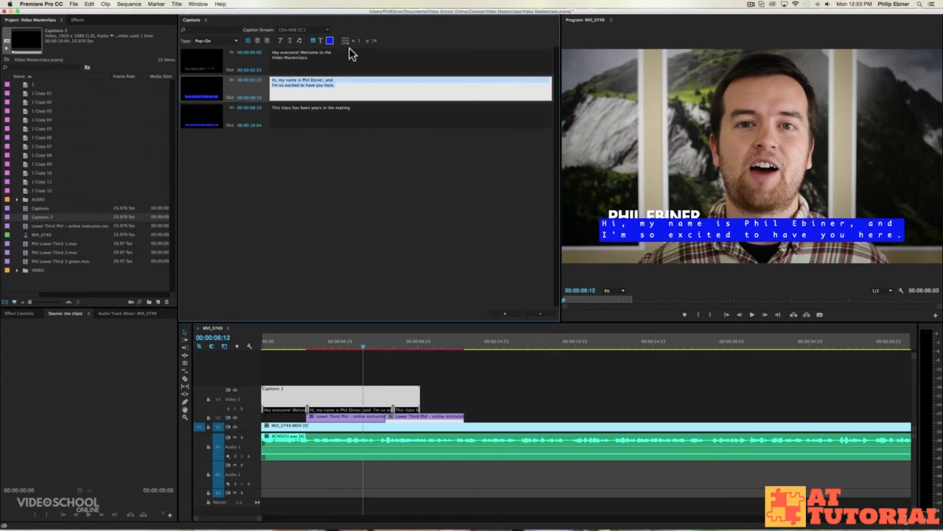
key(super+z)
- Try a red, a transparent and a semi-transparent background behind the second caption, and set it back to opaque
click(329, 40)
click(341, 75)
click(330, 40)
click(345, 109)
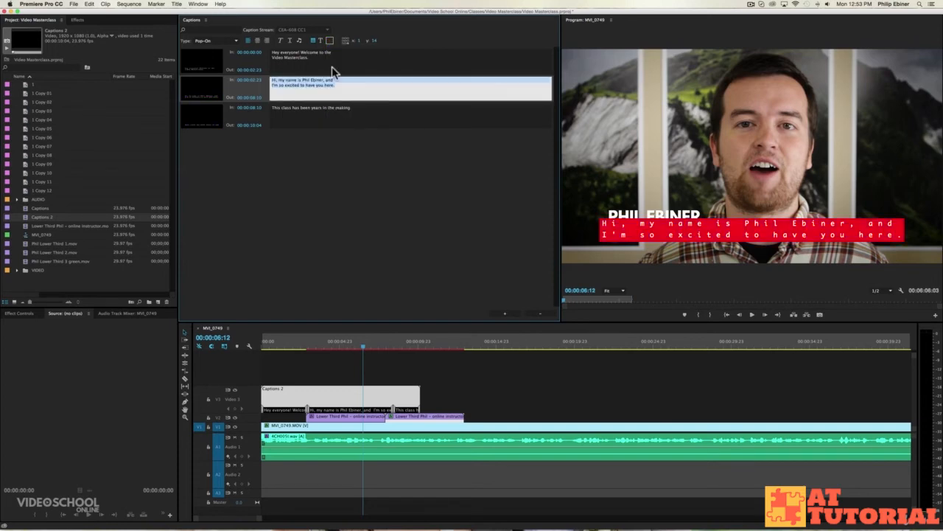
click(330, 40)
click(354, 116)
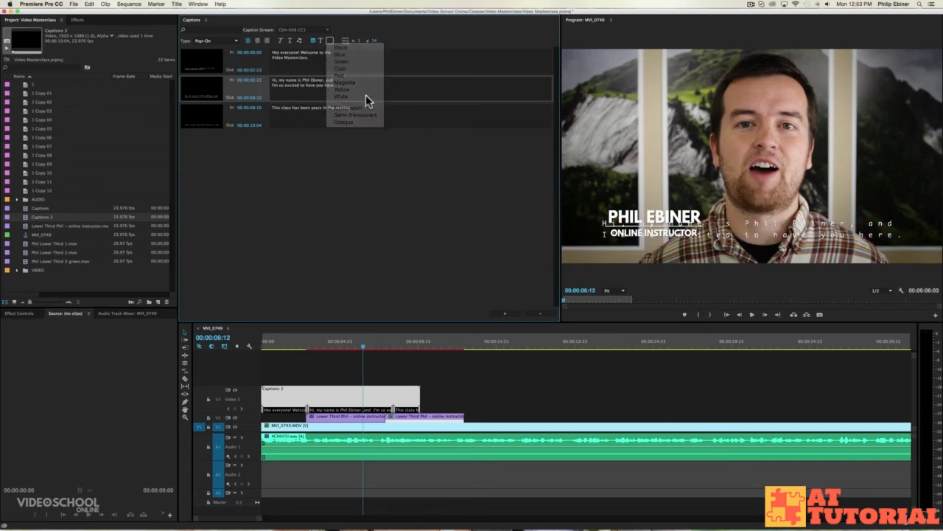
click(329, 41)
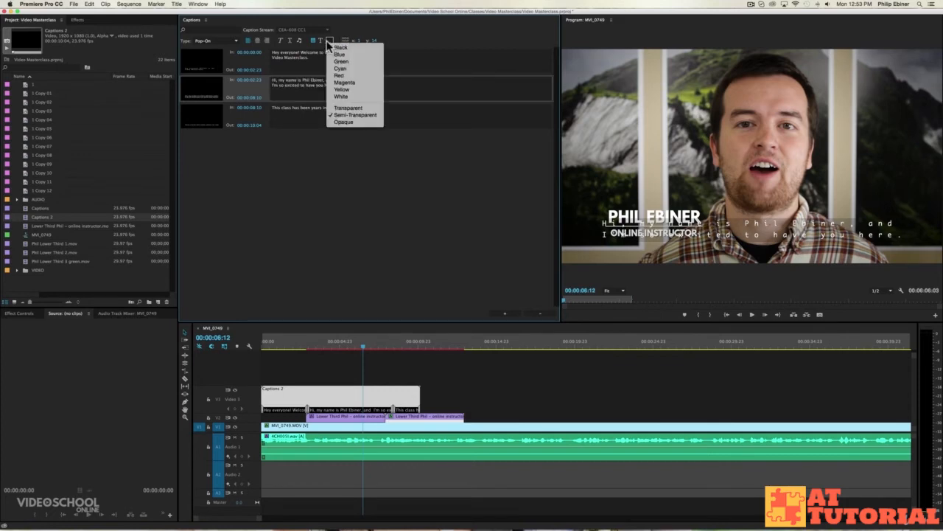
click(356, 122)
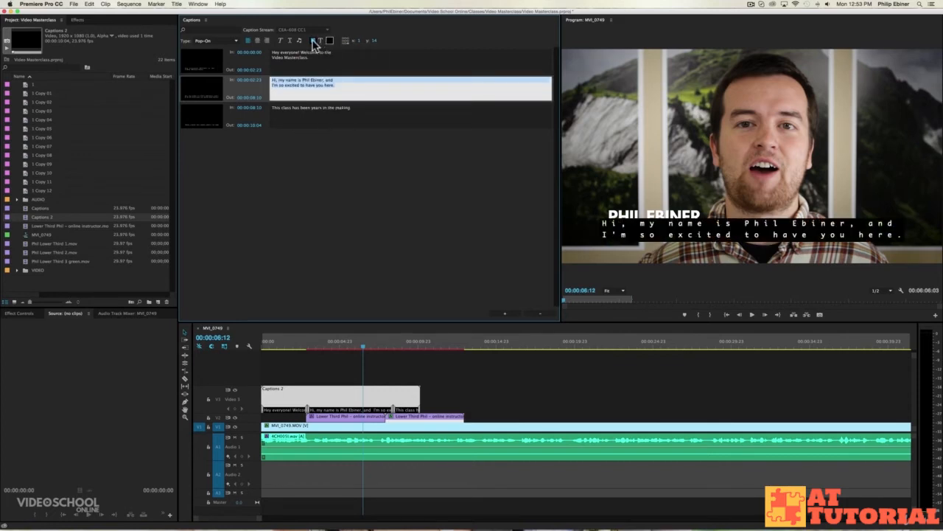
- Try blue as the second caption's text color and set it back to white
click(319, 39)
click(330, 41)
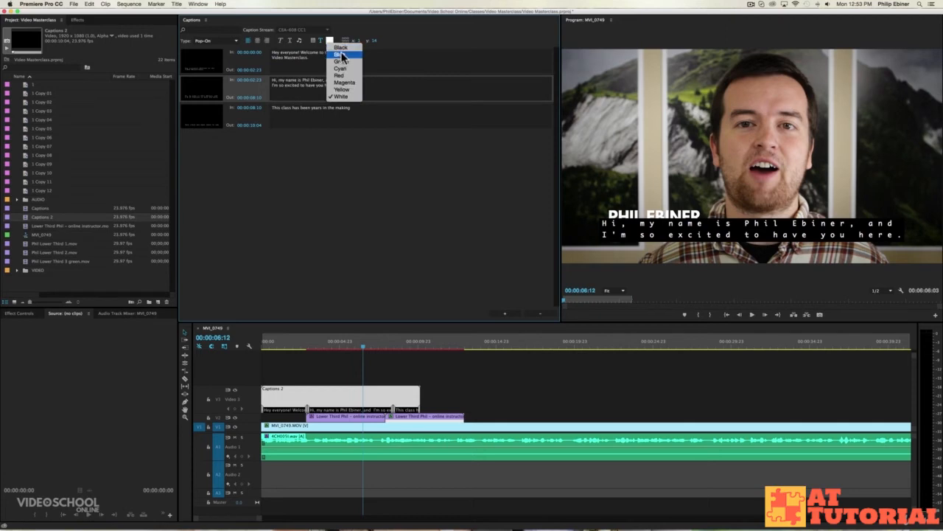
click(339, 54)
click(329, 40)
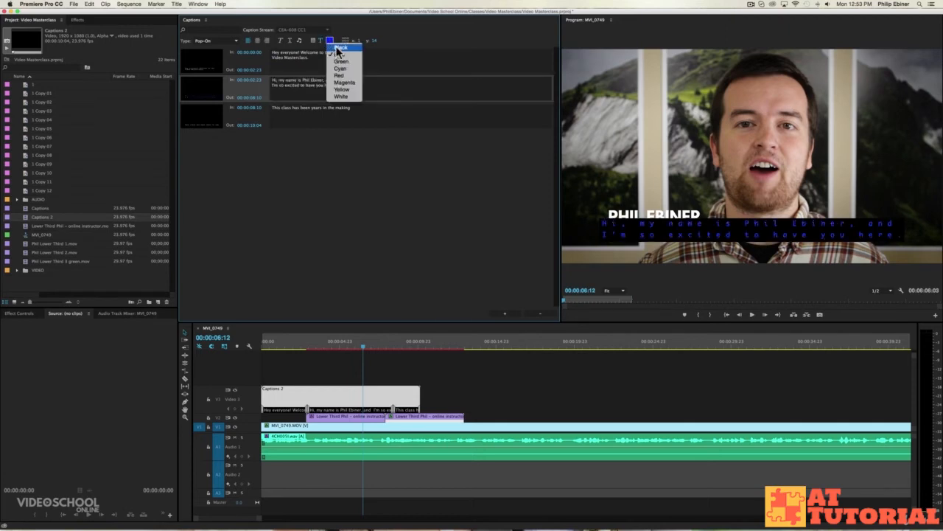
click(342, 97)
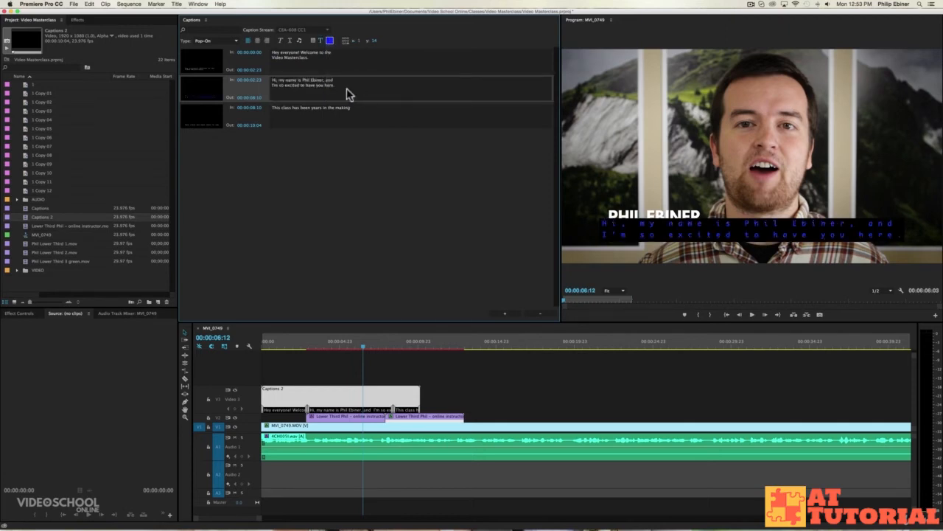
- Position the second caption block at the top of the frame, return it to the bottom, and deselect the clip
drag(340, 86, 264, 68)
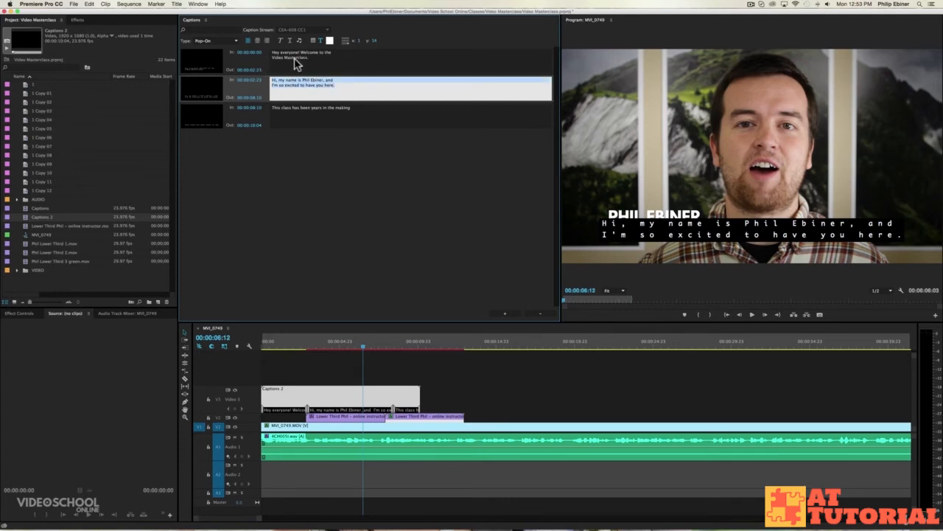
click(346, 40)
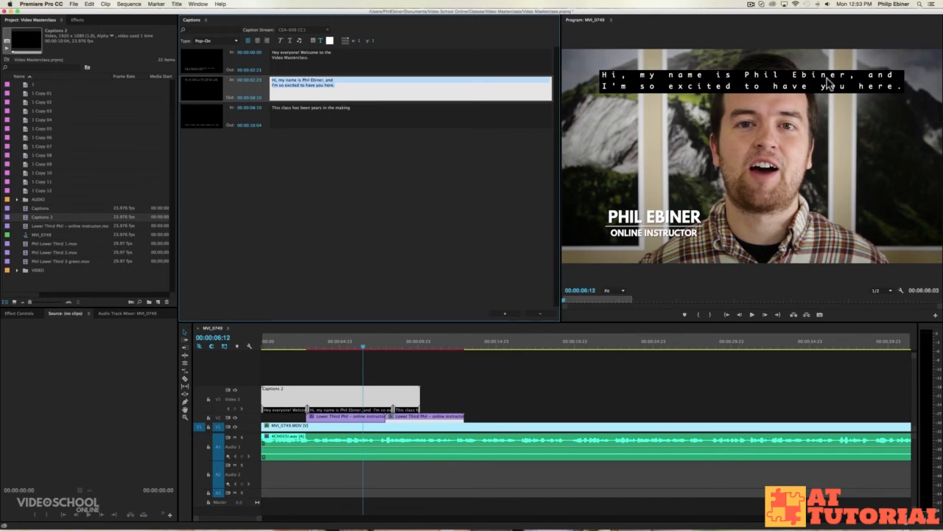
click(345, 43)
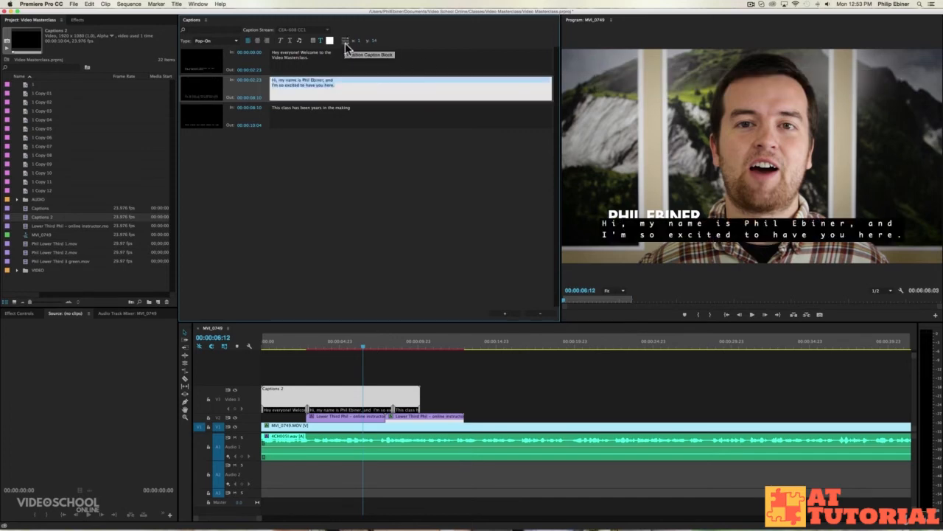
click(500, 393)
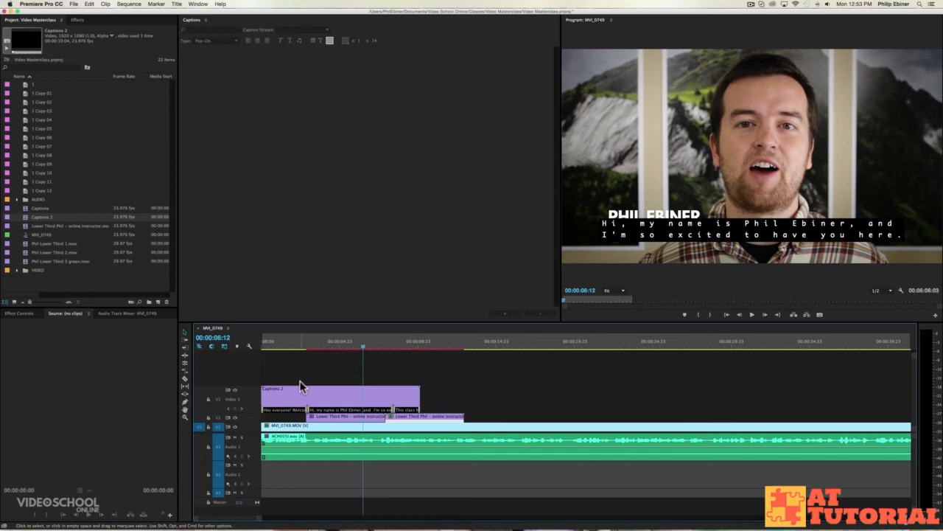
- Move the playhead to 00:00:04:18 and open the captions options in the sequence's media export settings
click(335, 344)
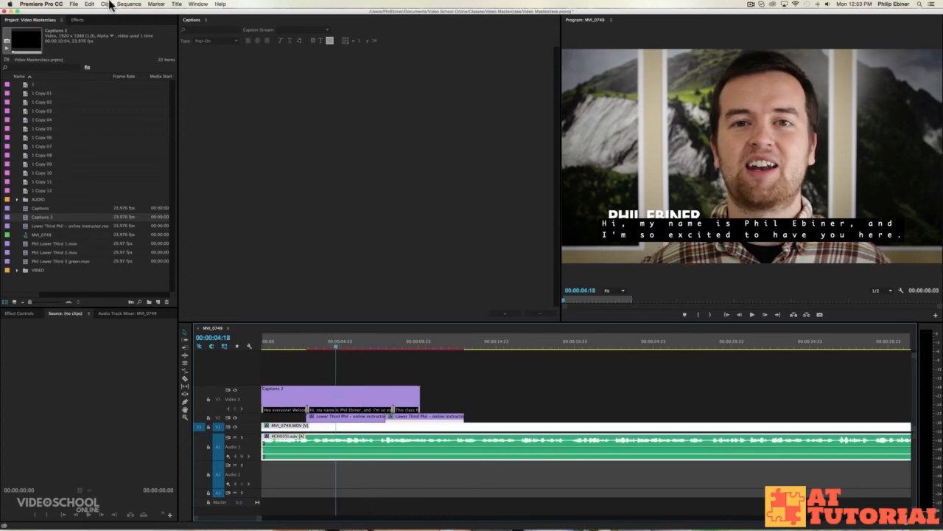
click(76, 5)
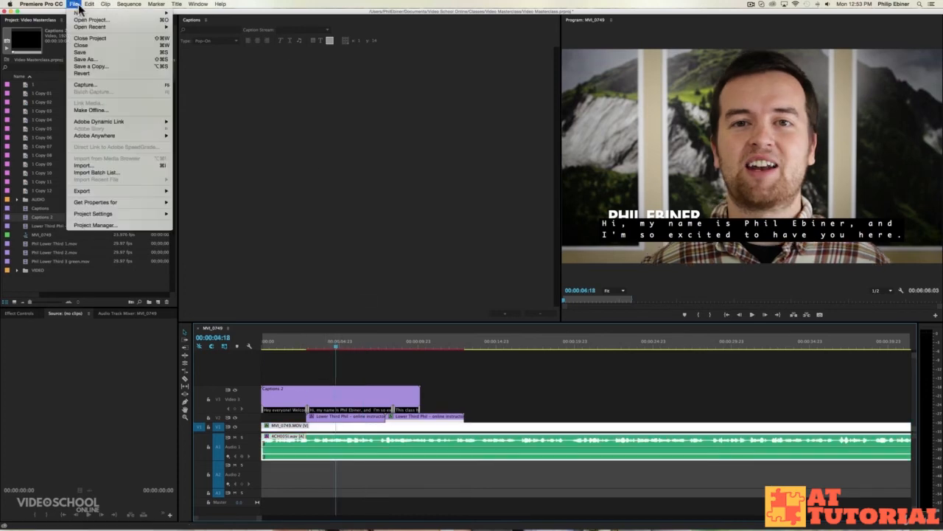
mouse_move(140, 191)
click(194, 191)
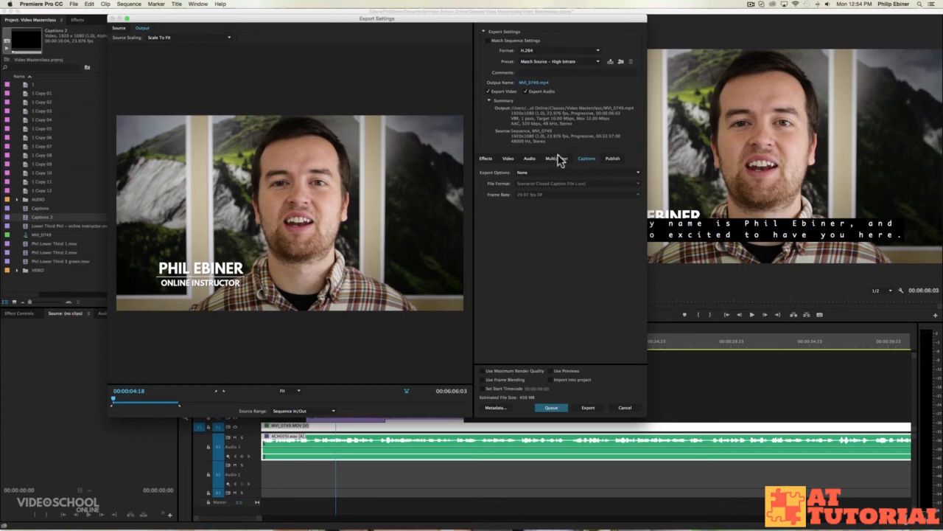
click(485, 159)
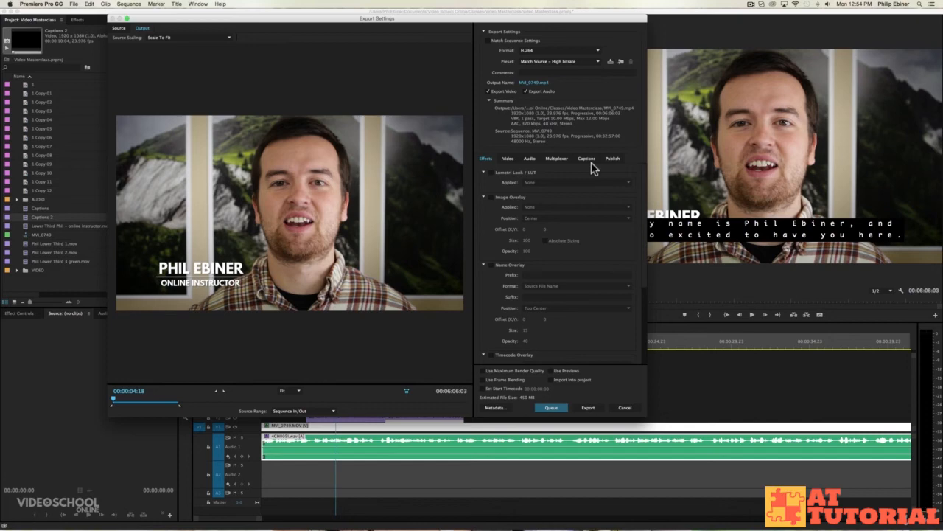
click(590, 159)
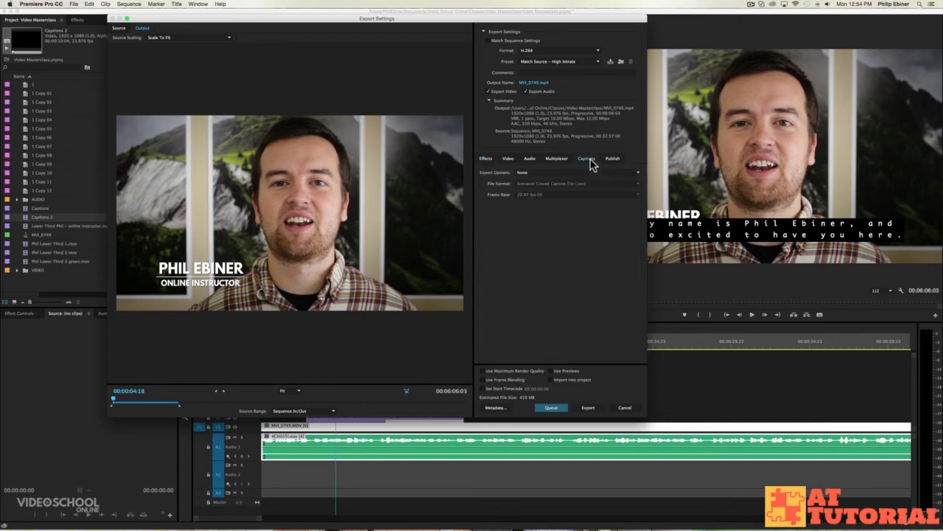
- Try exporting the captions as a sidecar file in Scenarist Closed Caption File (.scc) format at 29.97 fps DF
click(573, 172)
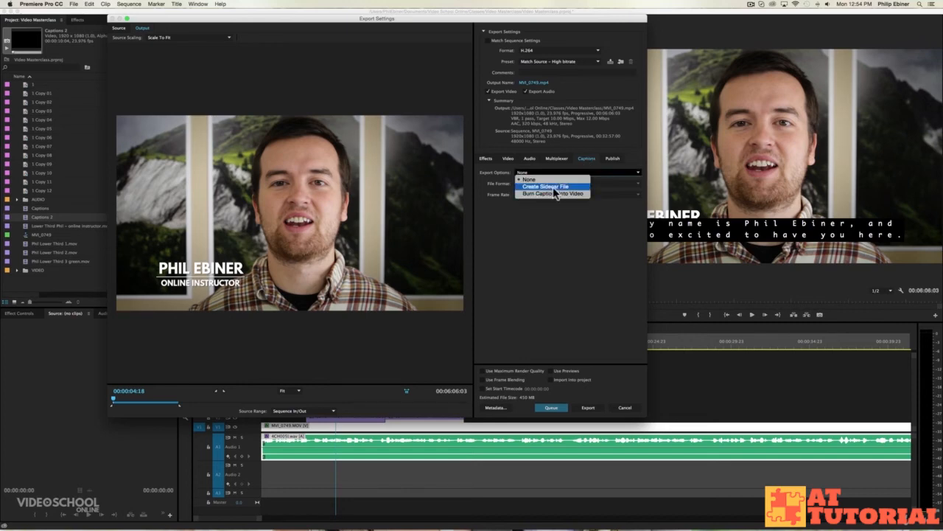
click(572, 187)
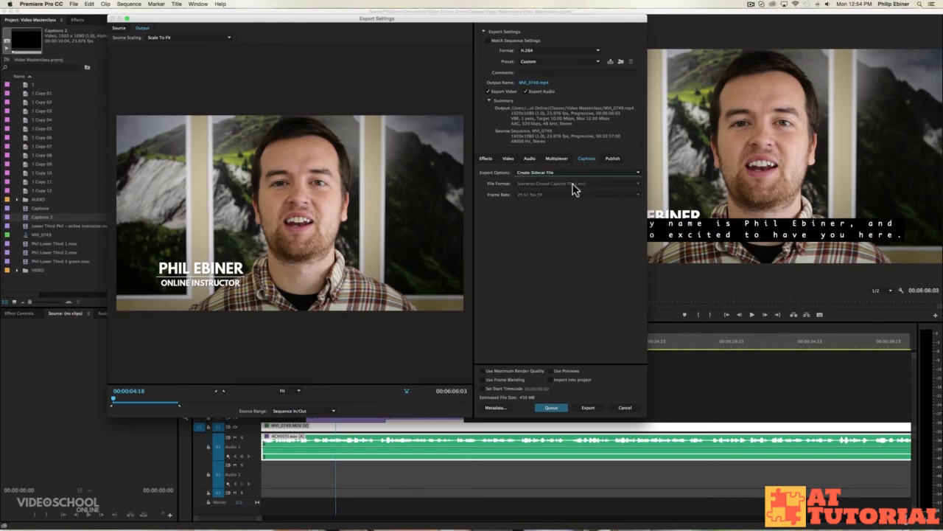
click(578, 183)
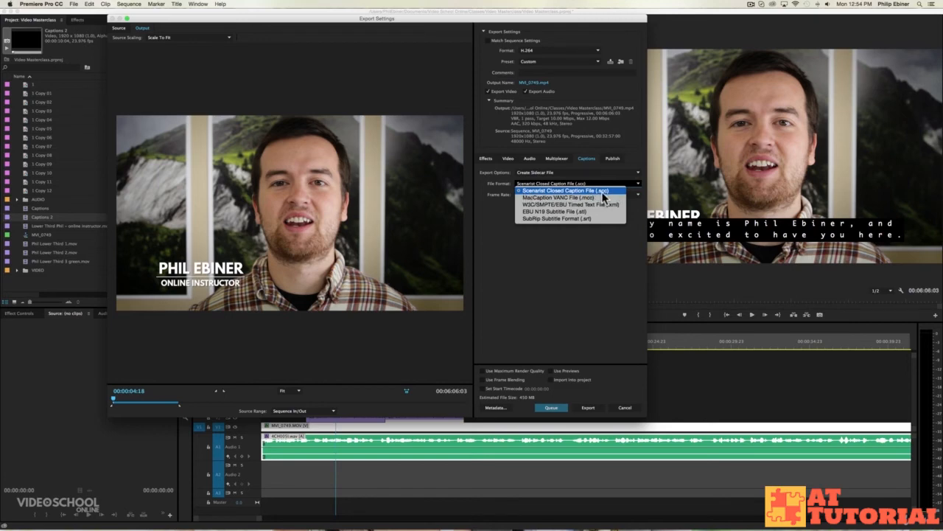
click(495, 209)
click(542, 195)
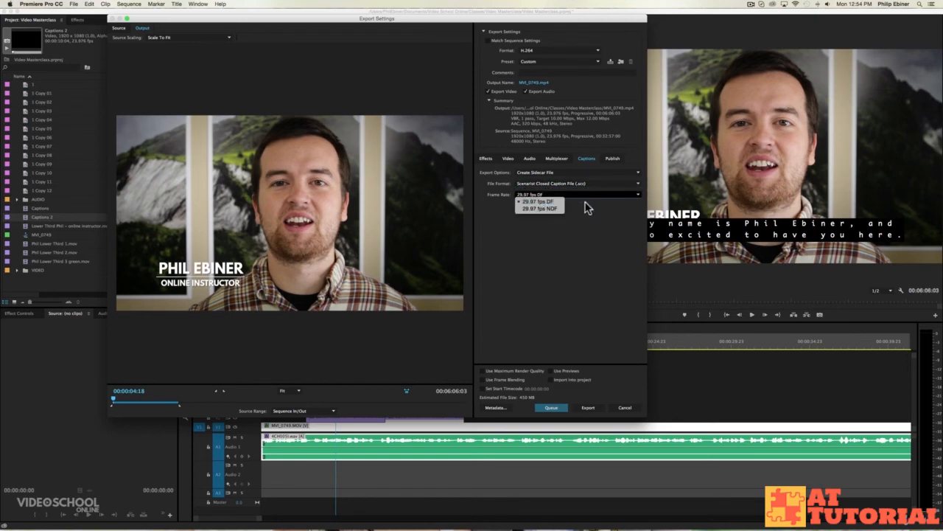
click(568, 201)
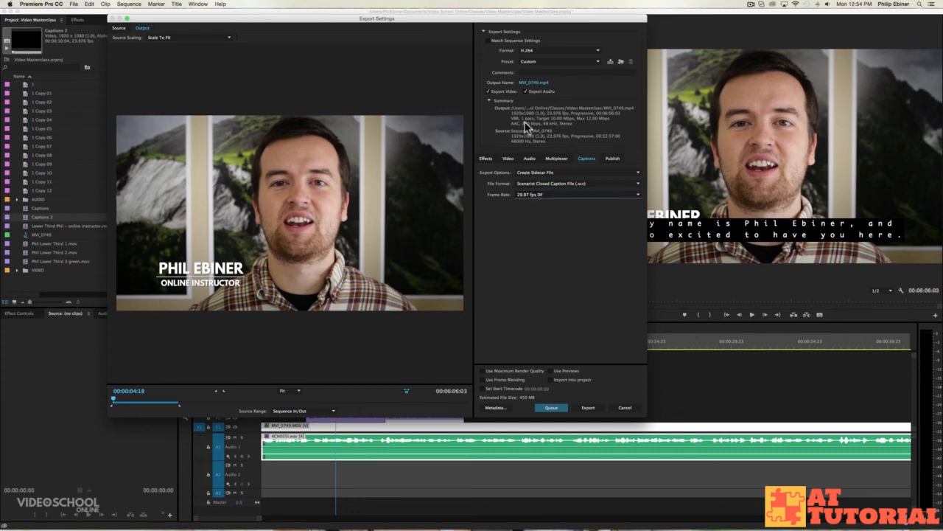
click(551, 196)
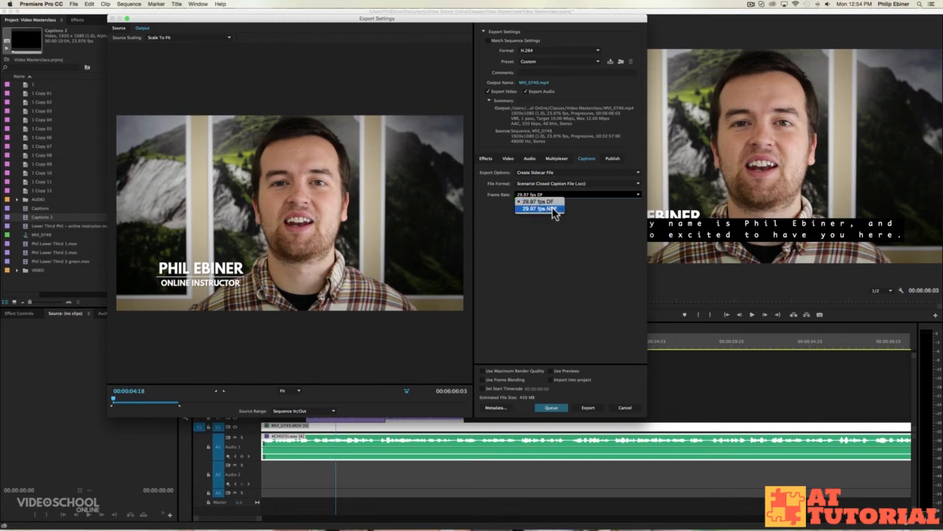
click(538, 201)
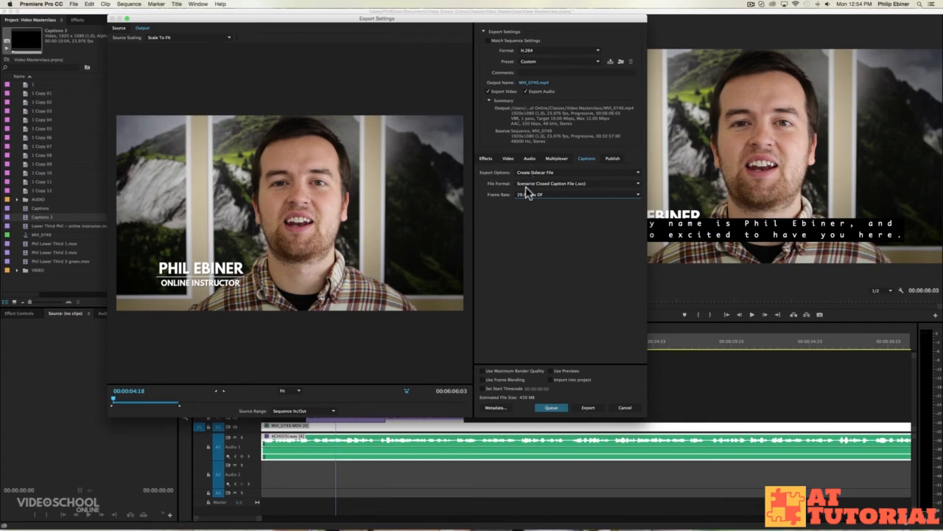
- Try the EBU N19 Subtitle File format and the Burn Captions Into Video option, and cancel the export
scroll(535, 182, down, 3)
click(543, 184)
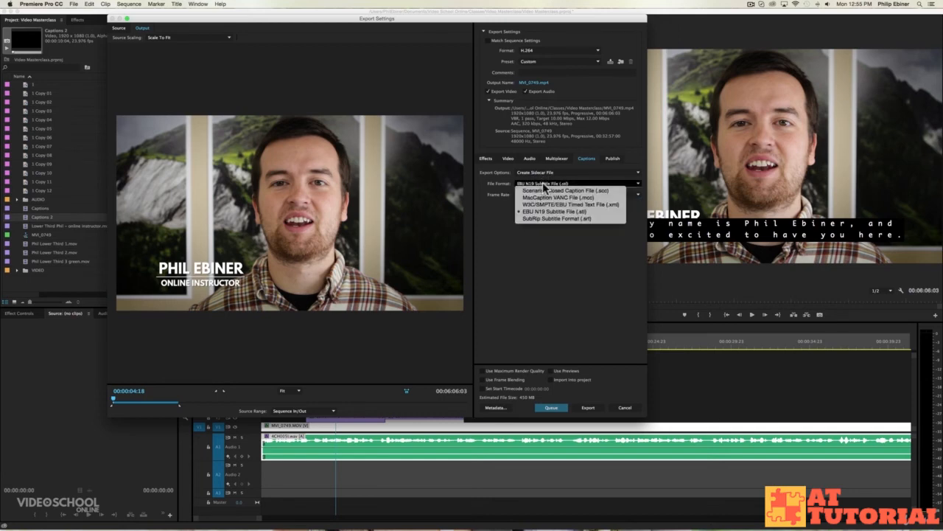
click(545, 174)
click(544, 174)
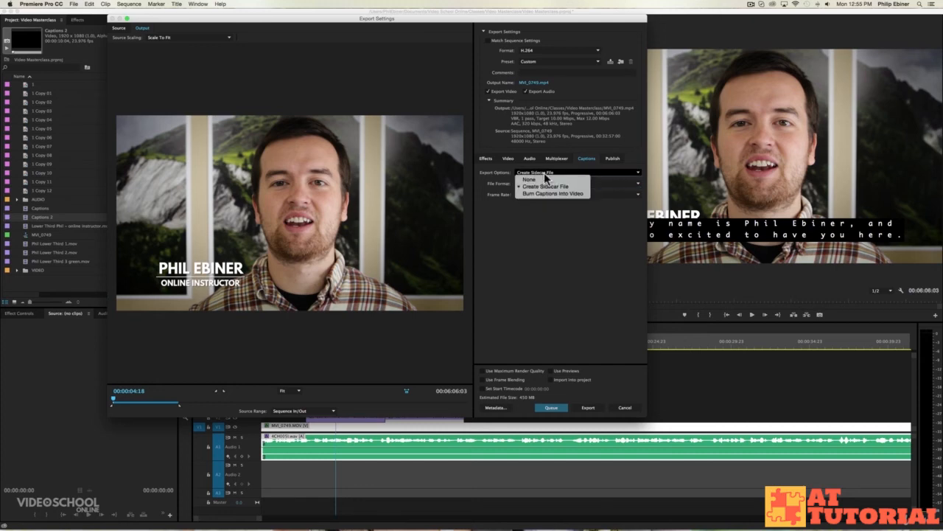
click(544, 197)
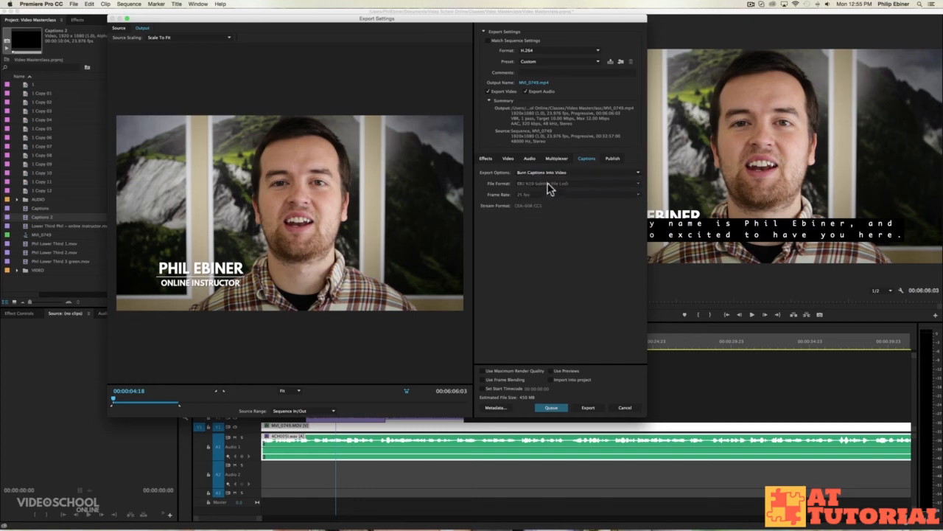
click(556, 173)
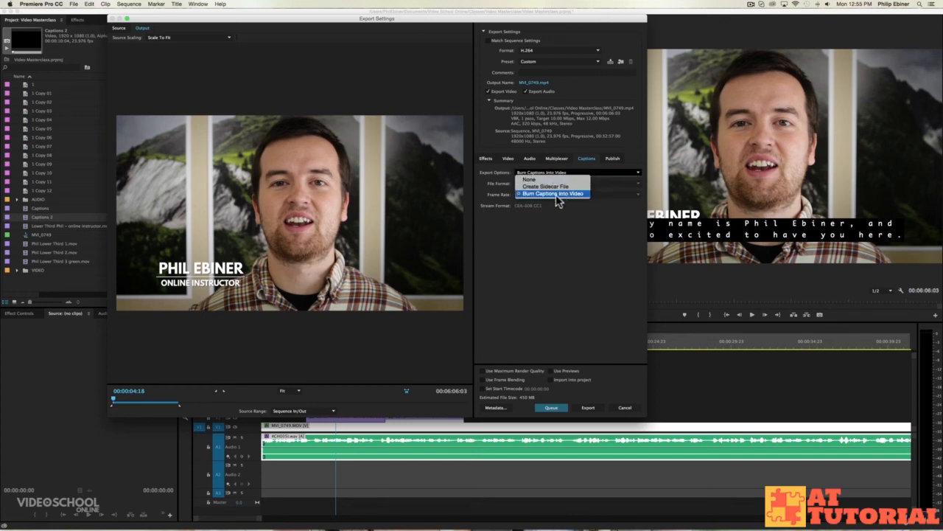
click(555, 195)
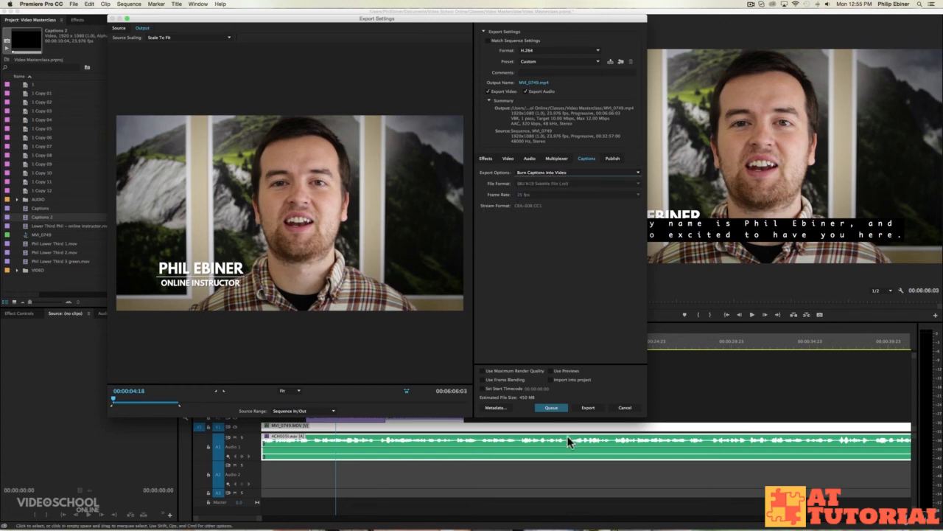
click(624, 407)
- Mark the sequence's out point at 00:00:10:00, near the end of the caption clip
click(462, 344)
drag(463, 344, 420, 346)
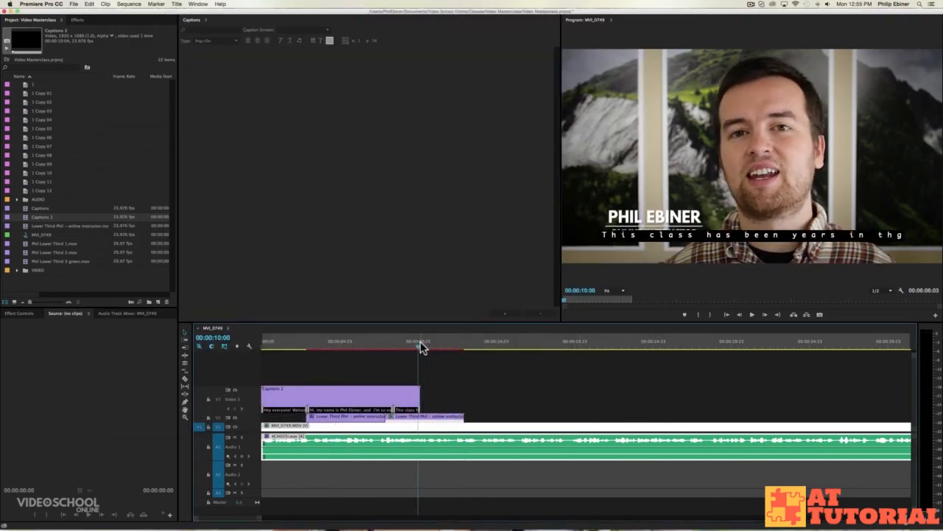
key(o)
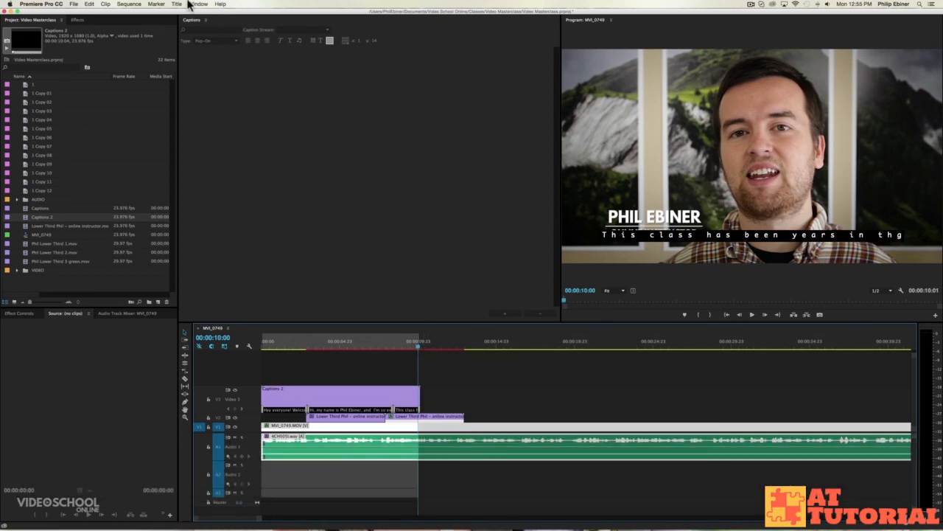
- Export the marked range as an H.264 video with the captions burned into the video
click(73, 3)
mouse_move(102, 191)
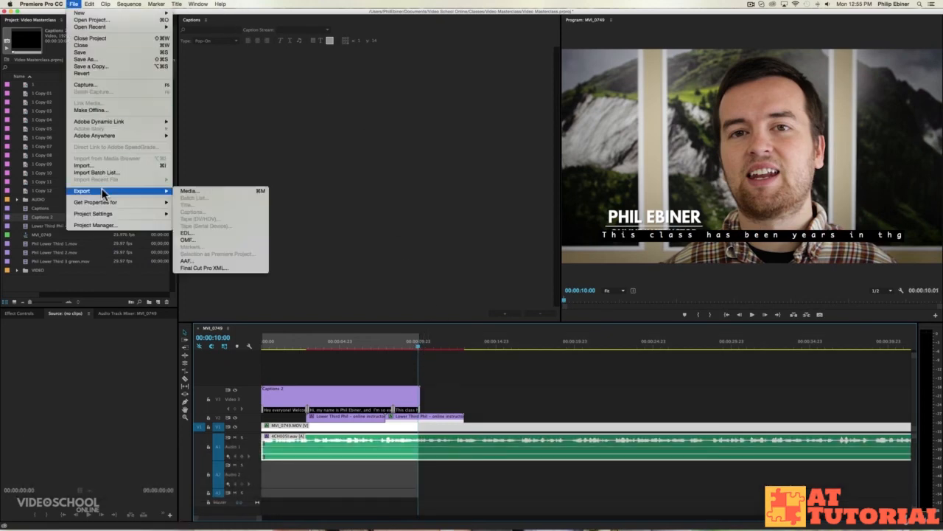
click(210, 190)
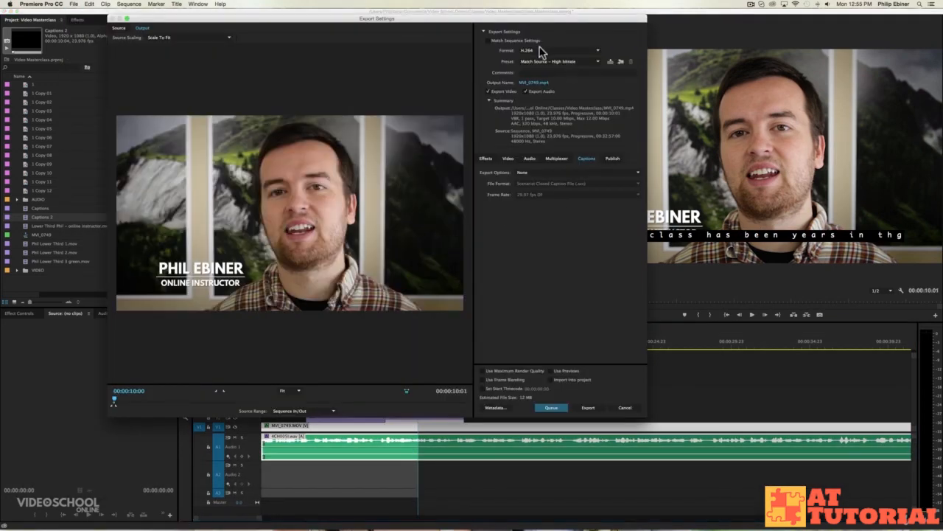
click(554, 174)
click(547, 194)
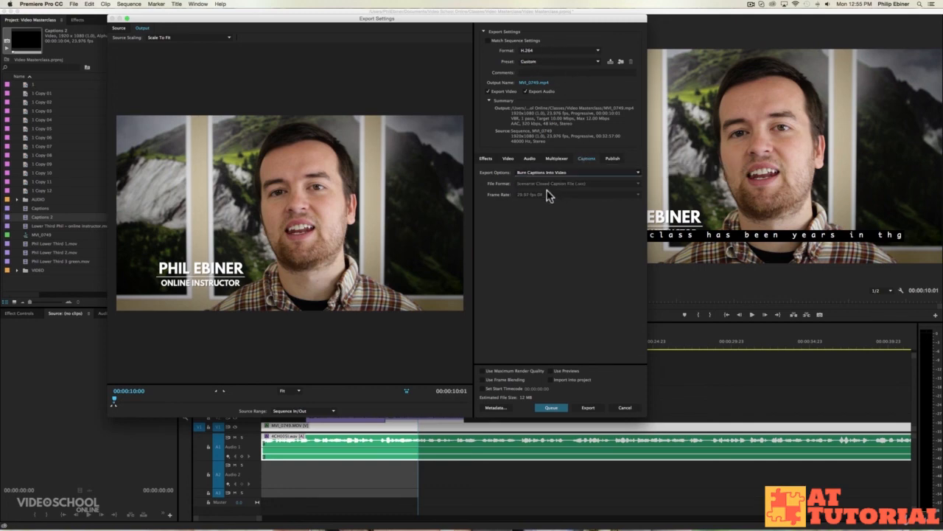
click(588, 409)
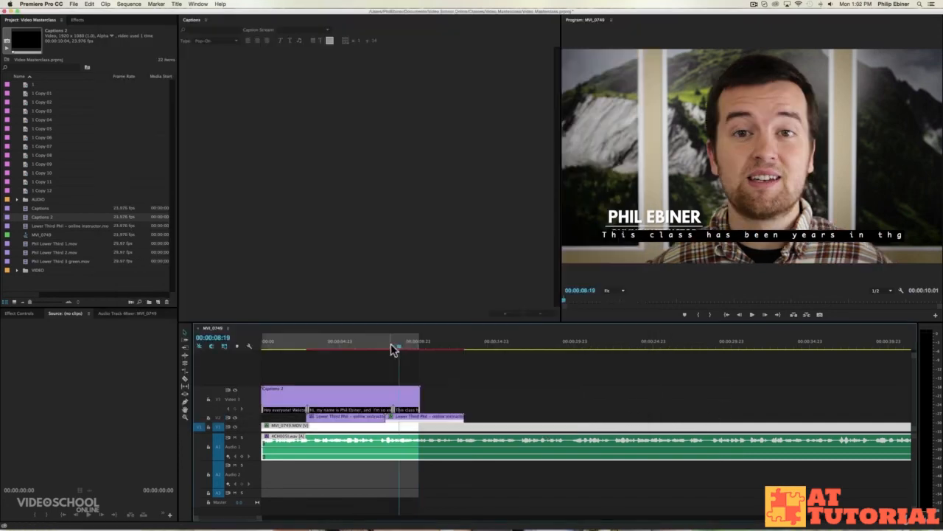
- Switch to Finder, play the exported MVI_0749.mp4 in QuickTime Player to check its burned-in captions, and close the video
key(super+Tab)
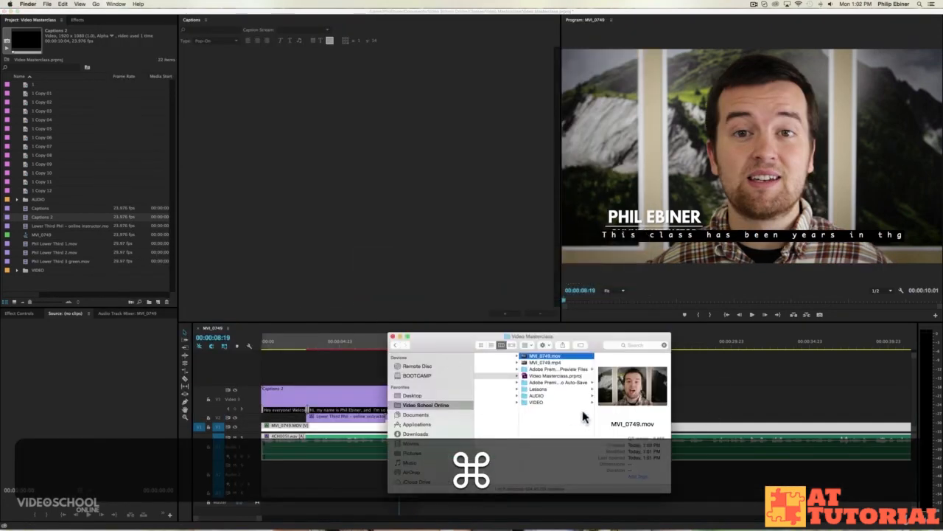
double_click(544, 362)
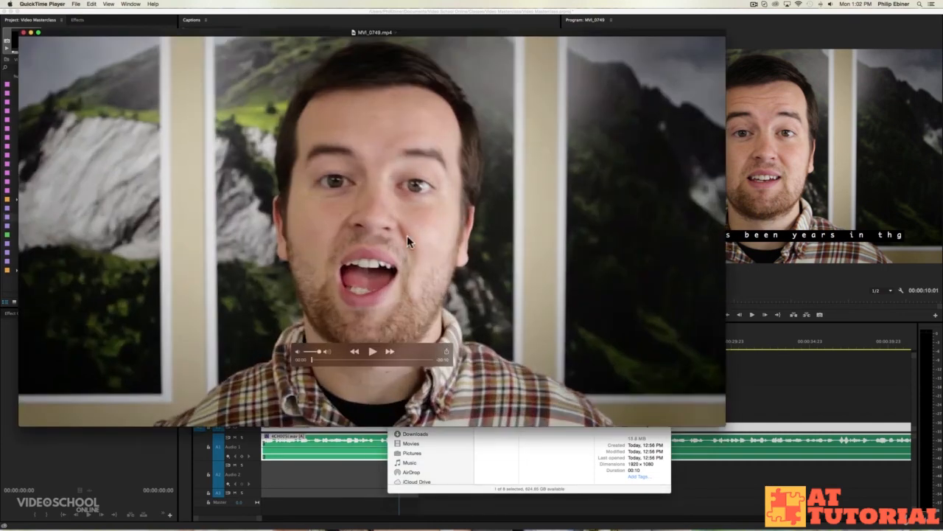
drag(334, 359, 266, 349)
key(space)
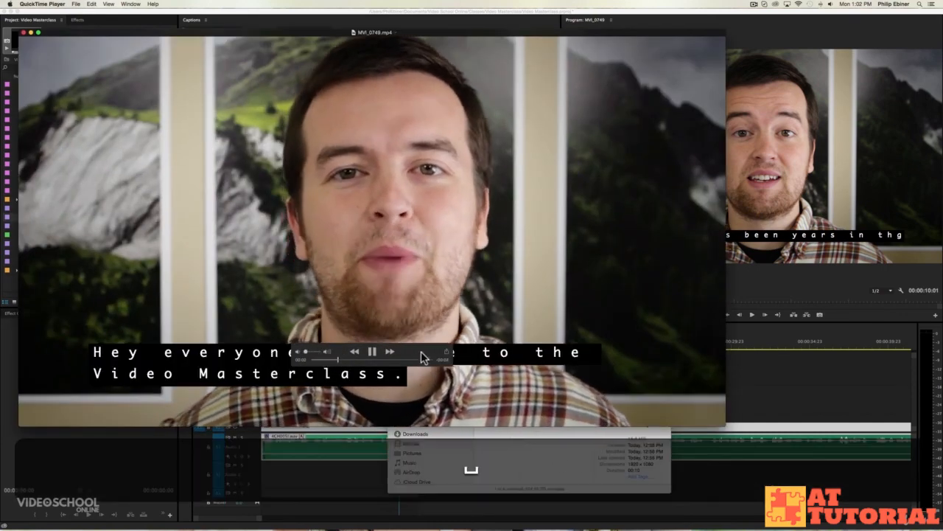
drag(421, 353, 689, 283)
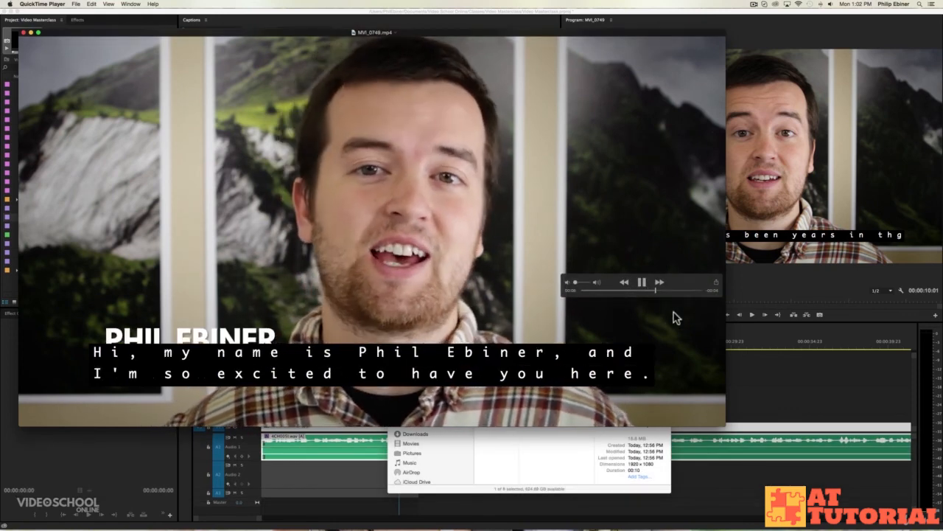
key(space)
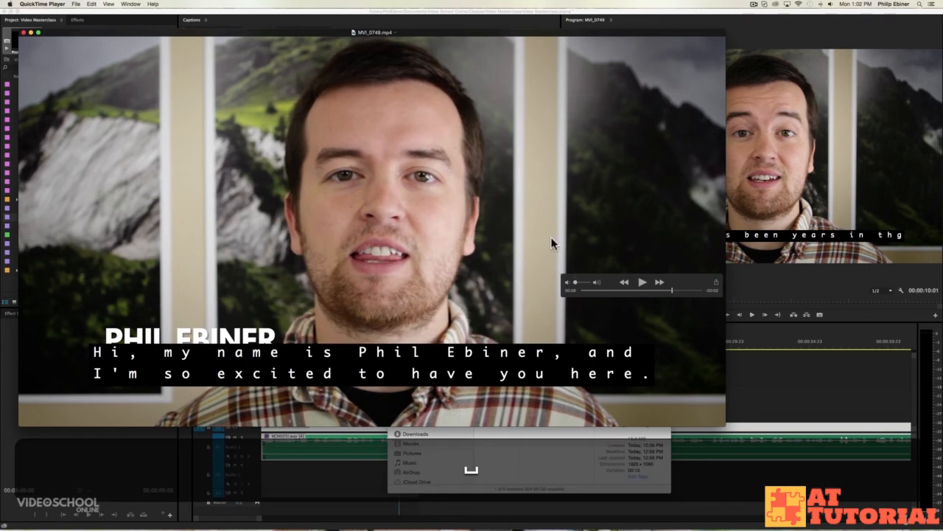
click(25, 33)
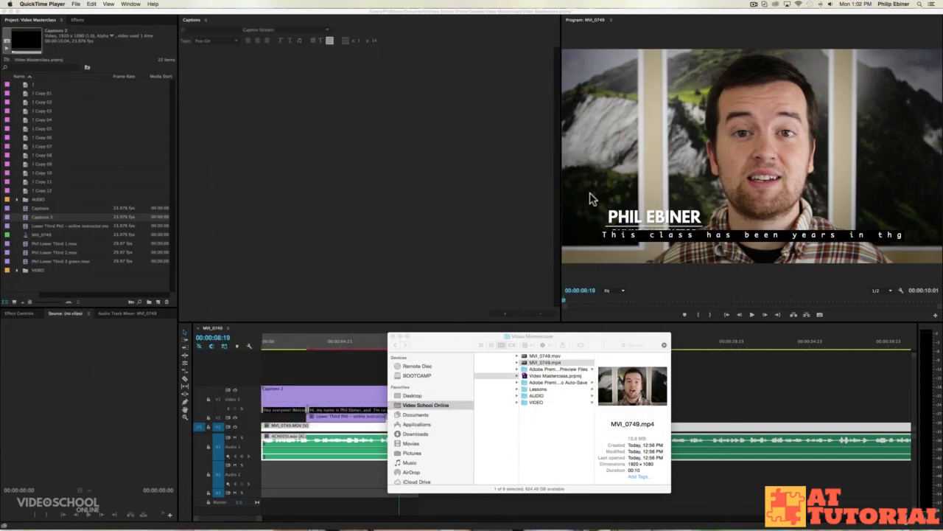
- Return to Premiere Pro and configure a QuickTime media export with the captions option Embed in Output File
click(363, 221)
click(74, 5)
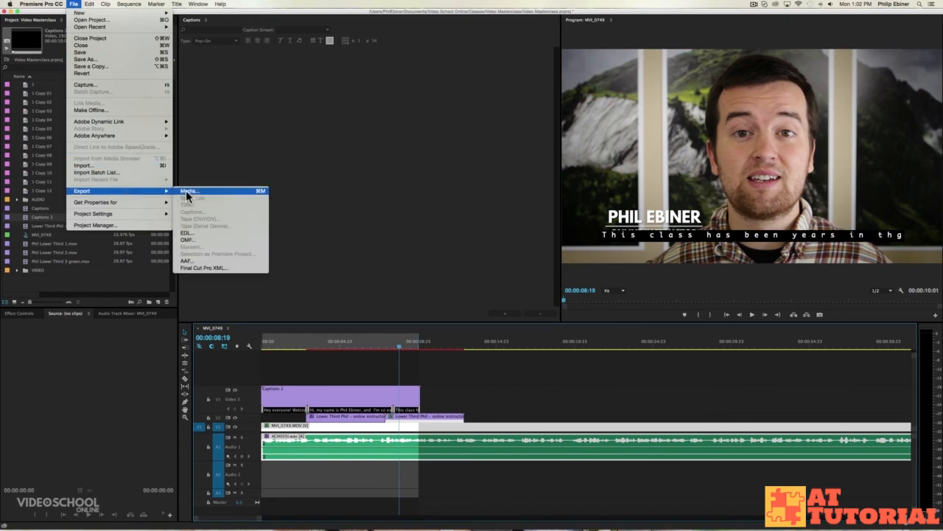
click(187, 195)
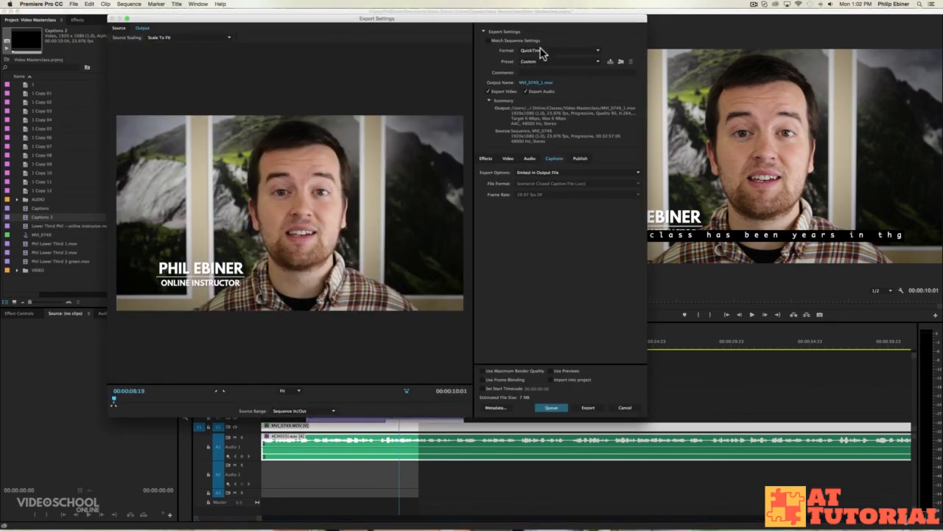
click(544, 52)
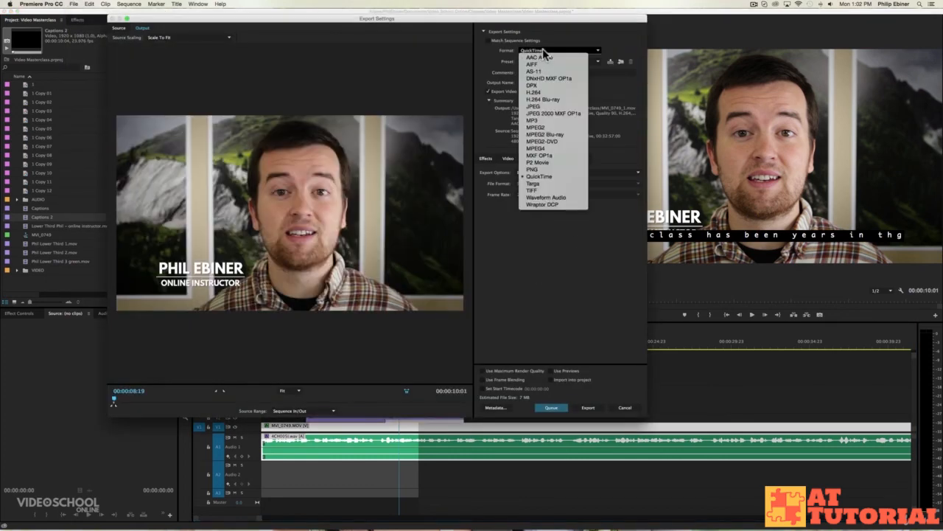
click(544, 177)
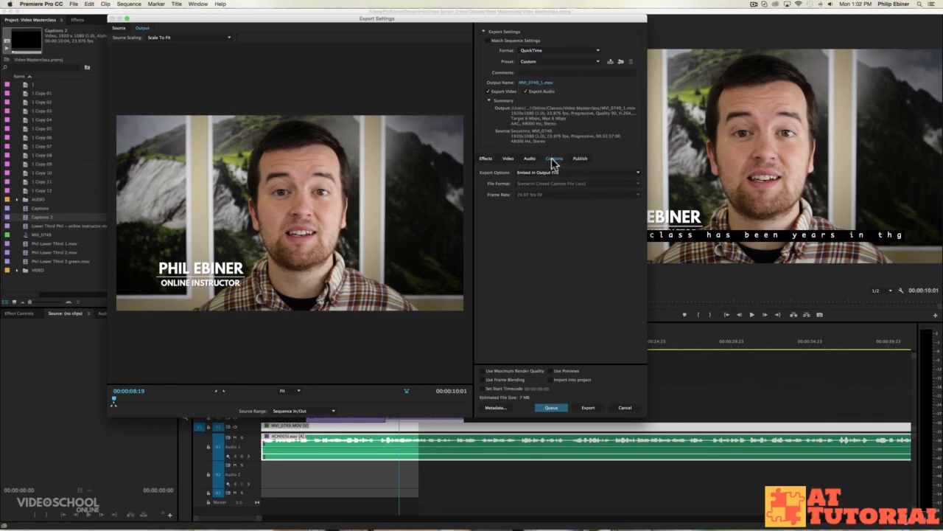
click(559, 174)
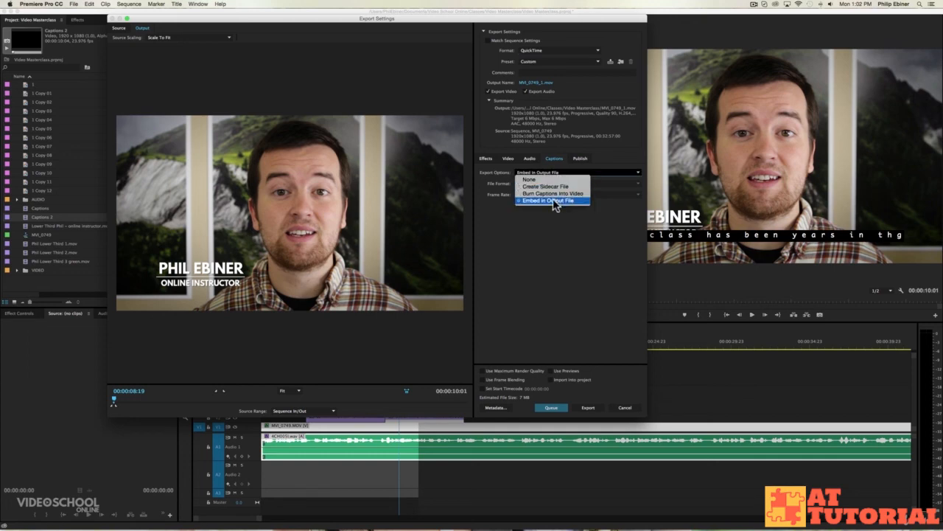
click(553, 200)
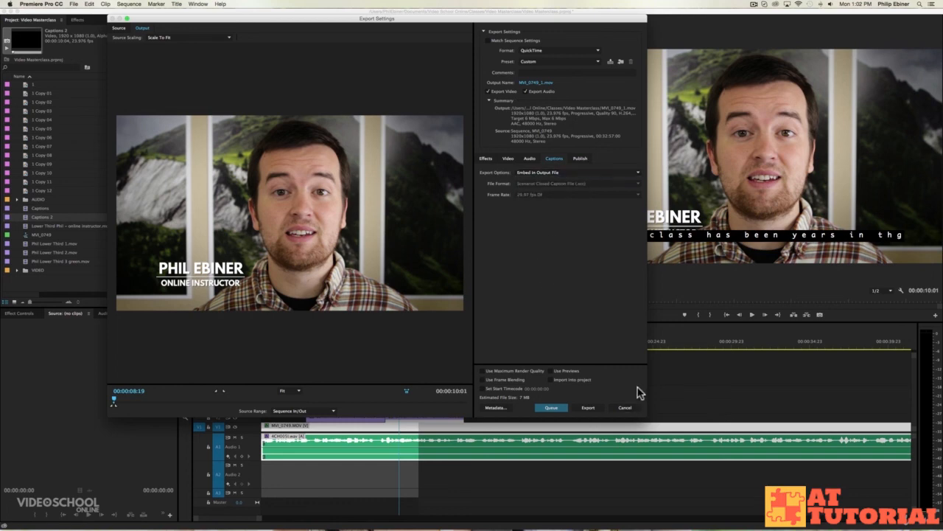
- Switch to Finder, open the exported MVI_0749.mov in QuickTime Player and start playback
key(super+Tab)
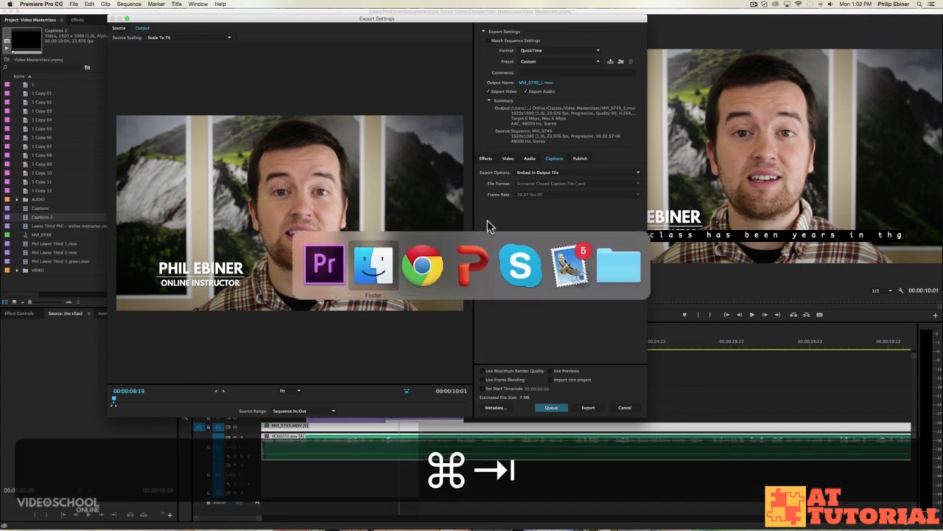
click(378, 265)
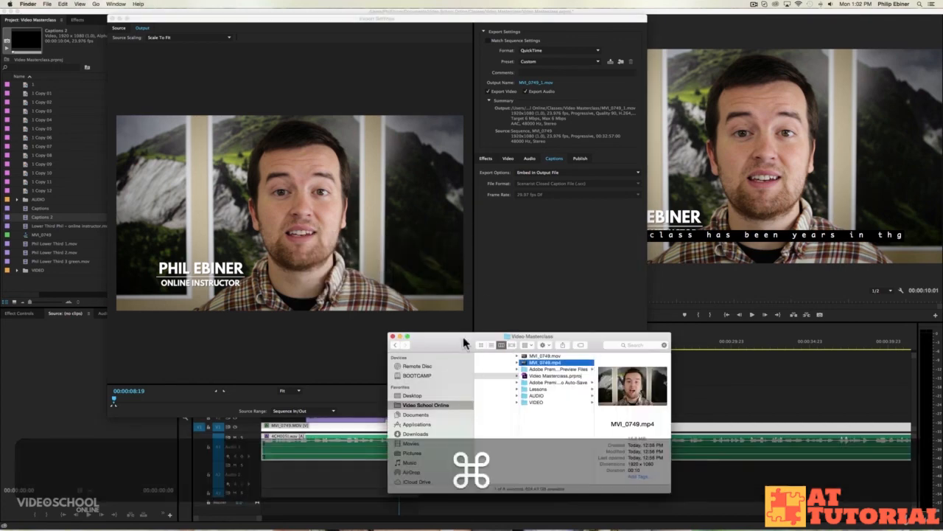
double_click(545, 356)
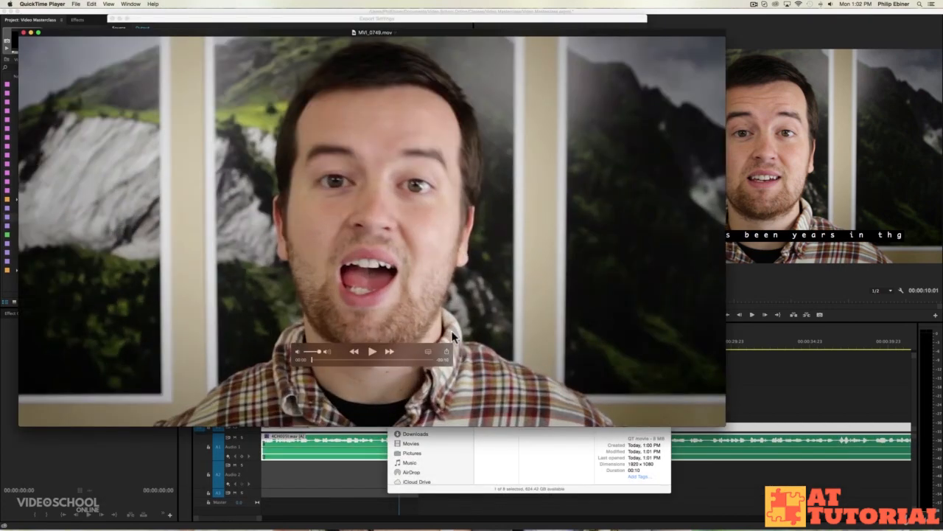
key(space)
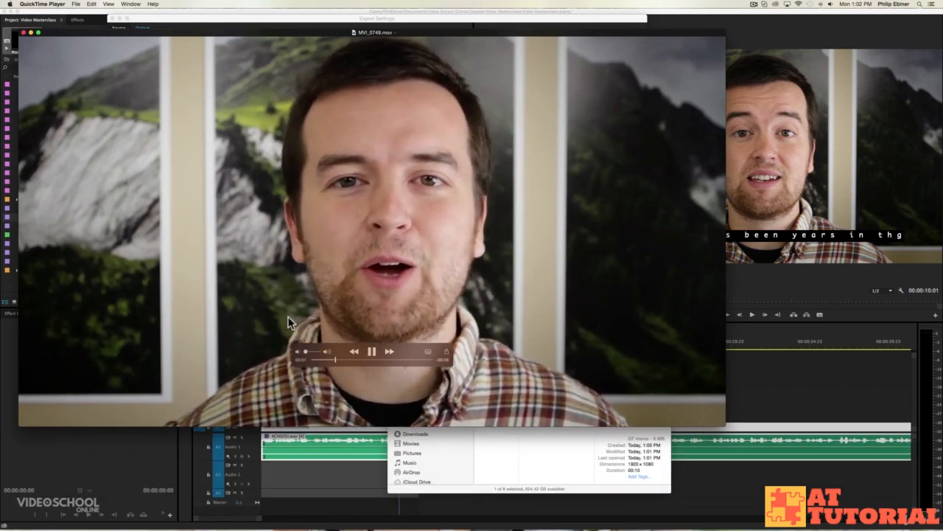
- Turn on the English CC subtitles, move the playback controls clear of the captions, and play the video to check the embedded captions
click(108, 4)
mouse_move(148, 85)
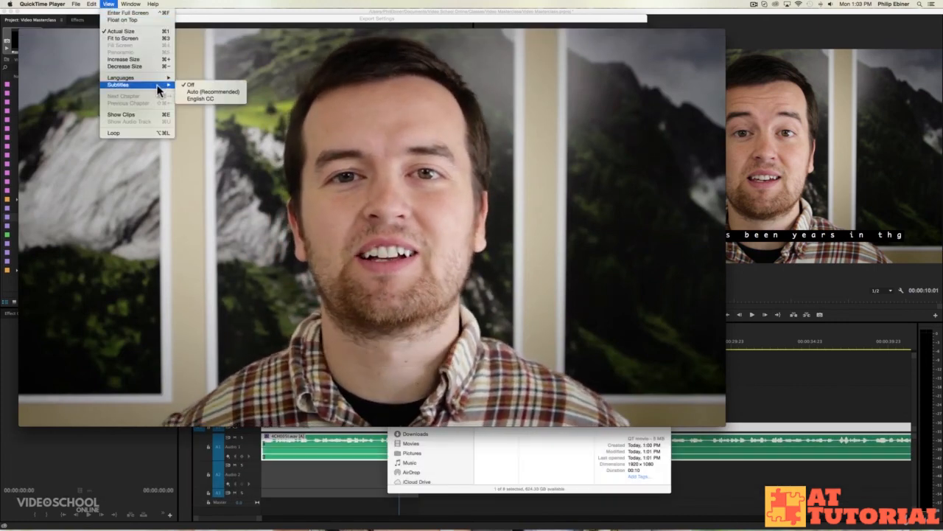
click(206, 98)
key(space)
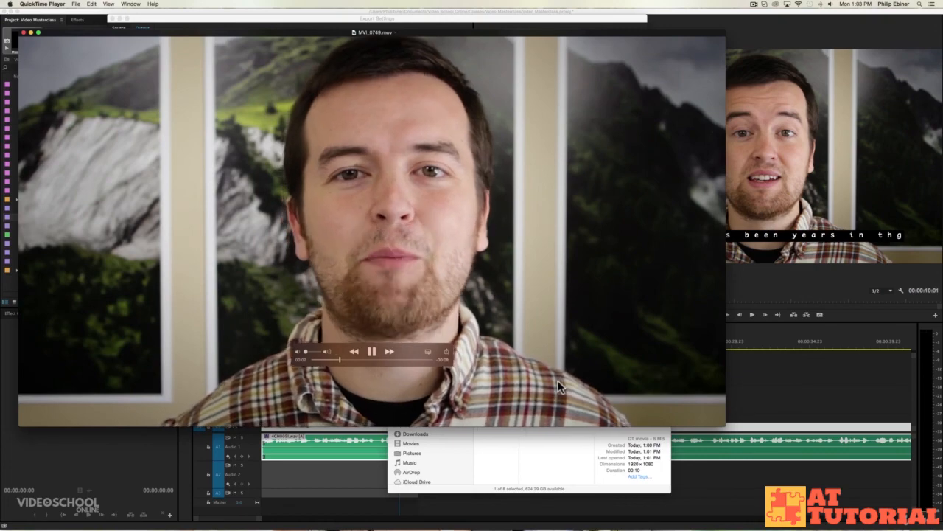
drag(408, 346, 577, 324)
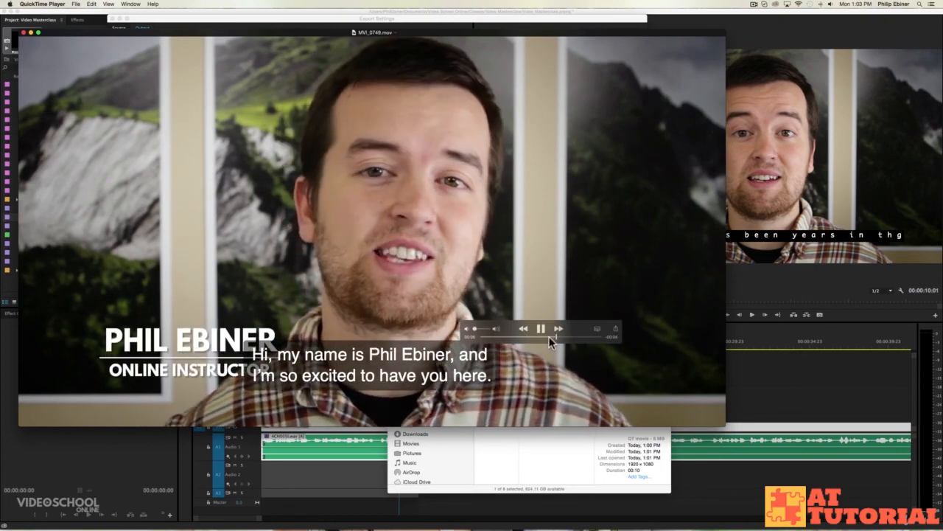
drag(551, 342, 451, 339)
key(space)
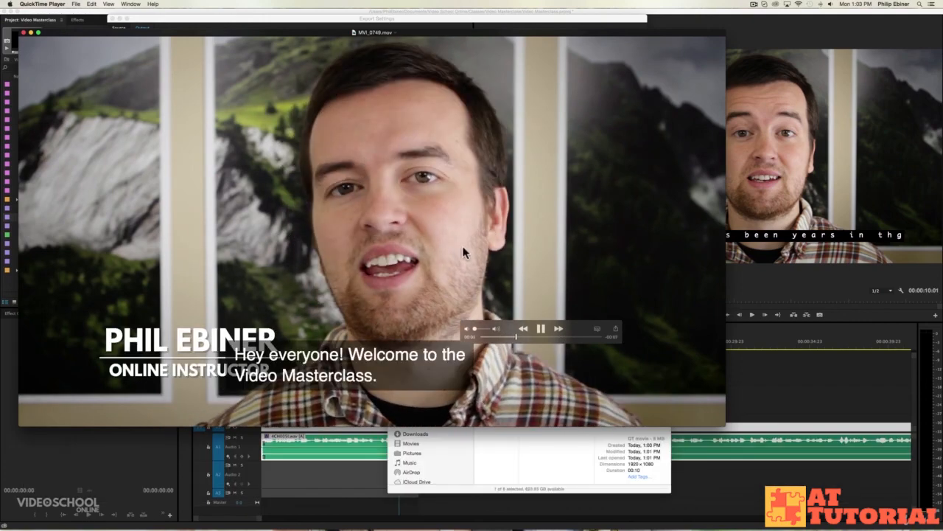
- Pause MVI_0749.mov on a captioned frame and set its subtitles to Off
key(space)
click(542, 332)
click(598, 330)
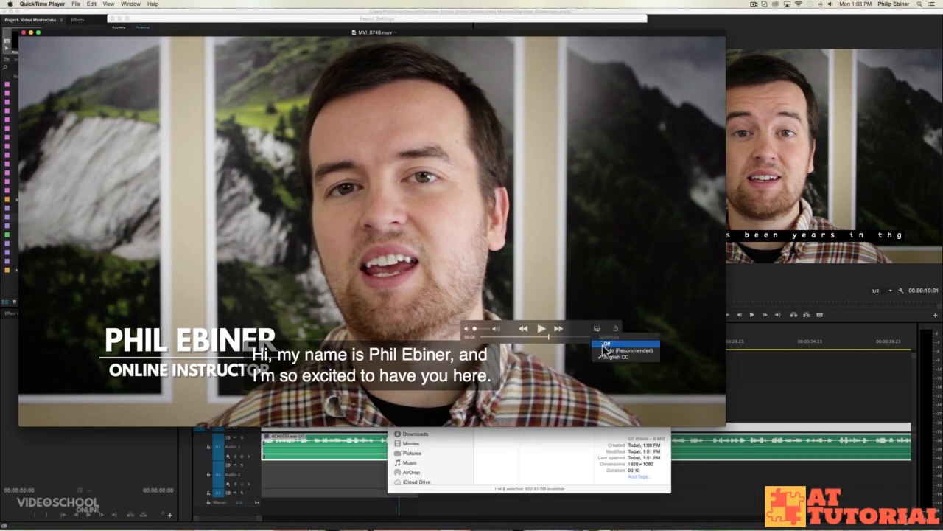
click(611, 344)
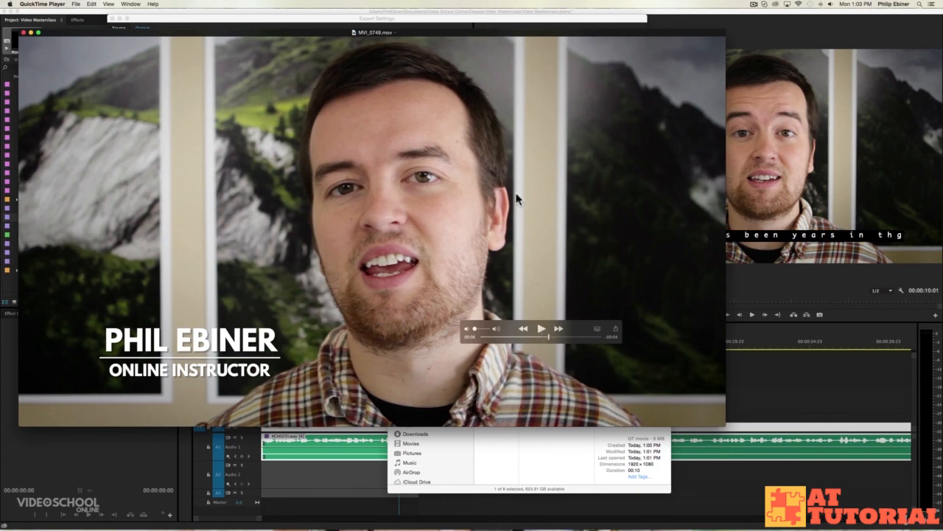
- Return to Premiere Pro and export MVI_0749_1.mov as a QuickTime file with the captions embedded
click(780, 354)
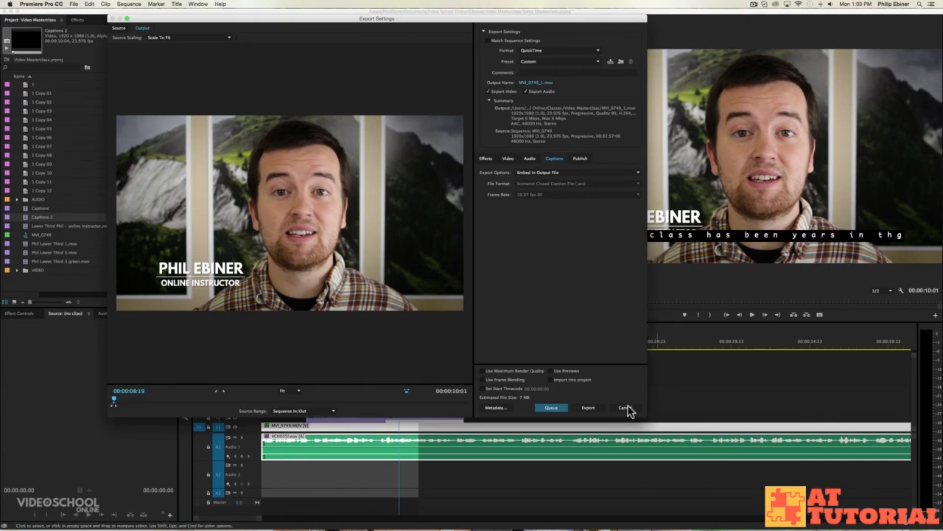
click(601, 410)
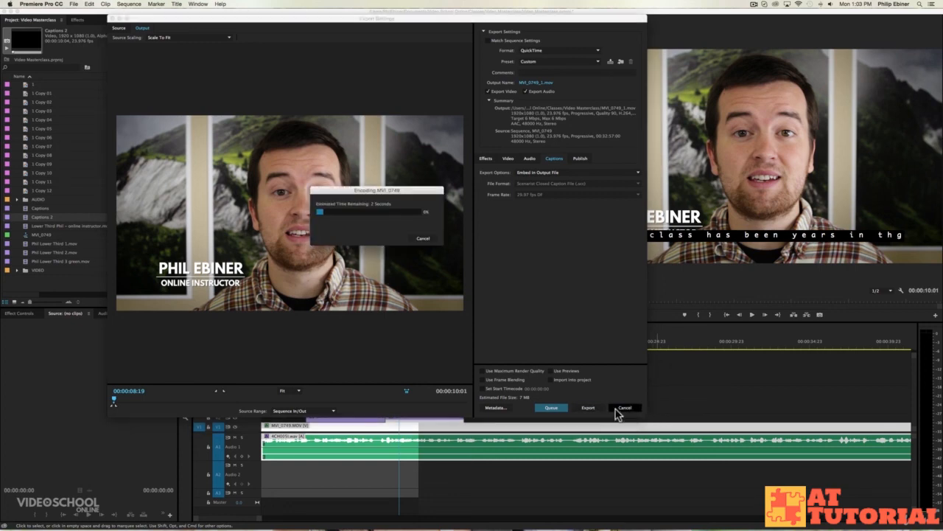